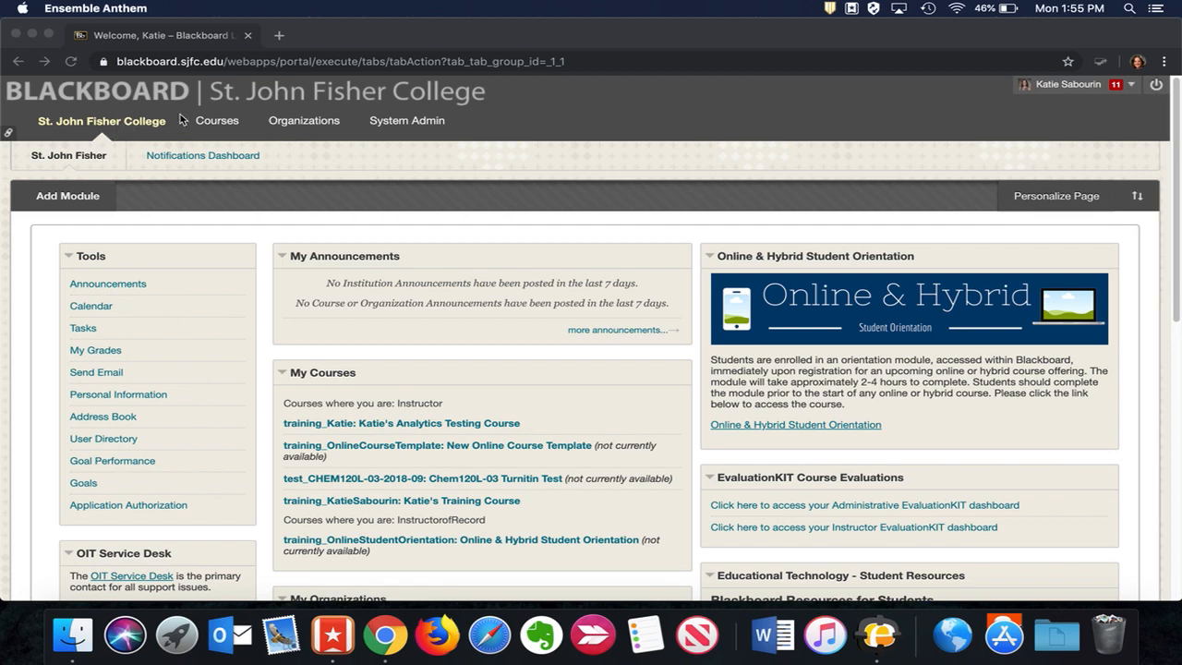
Step: Open the School of Arts & Sciences Resources organization from the list of organizations
{"action": "left_click", "coordinate": [319, 126]}
{"action": "left_click", "coordinate": [319, 126]}
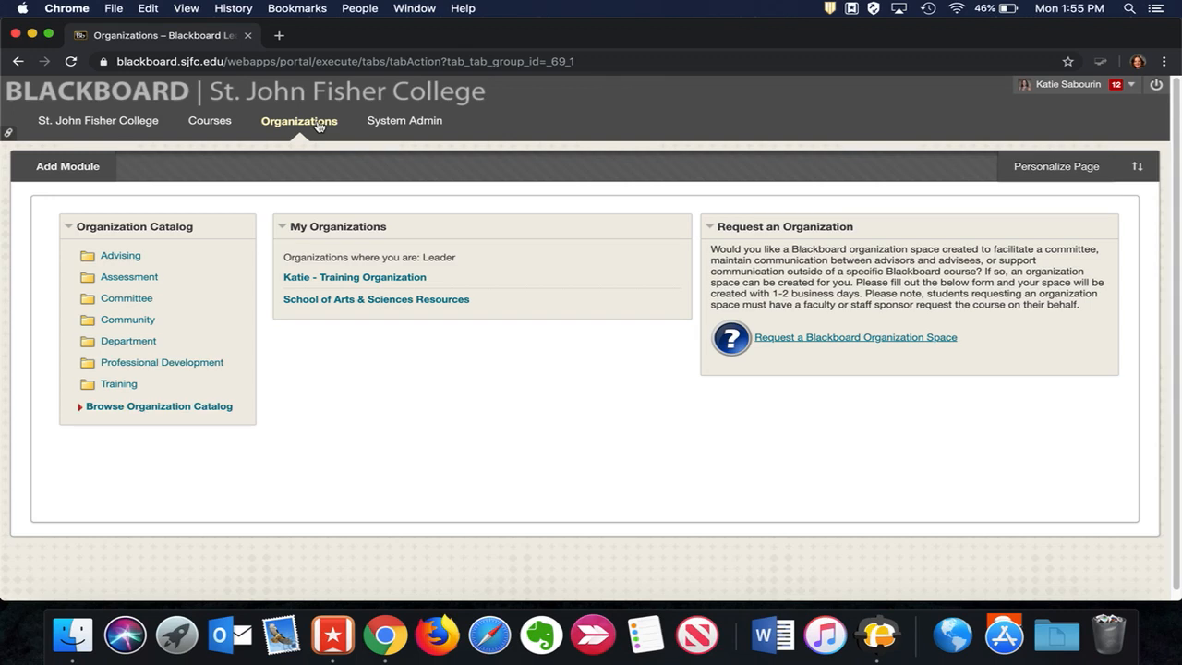
{"action": "left_click", "coordinate": [443, 301]}
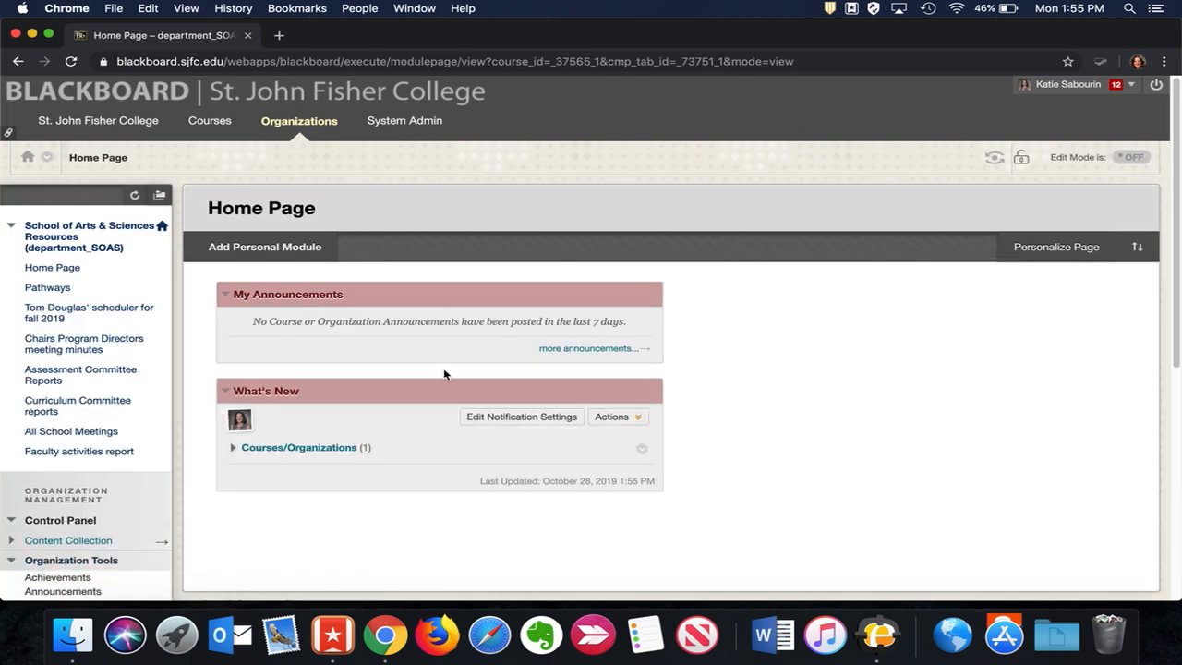
Step: Open the organization's Rubrics page from its organization tools
{"action": "scroll", "coordinate": [108, 471], "scroll_direction": "down", "scroll_amount": 1}
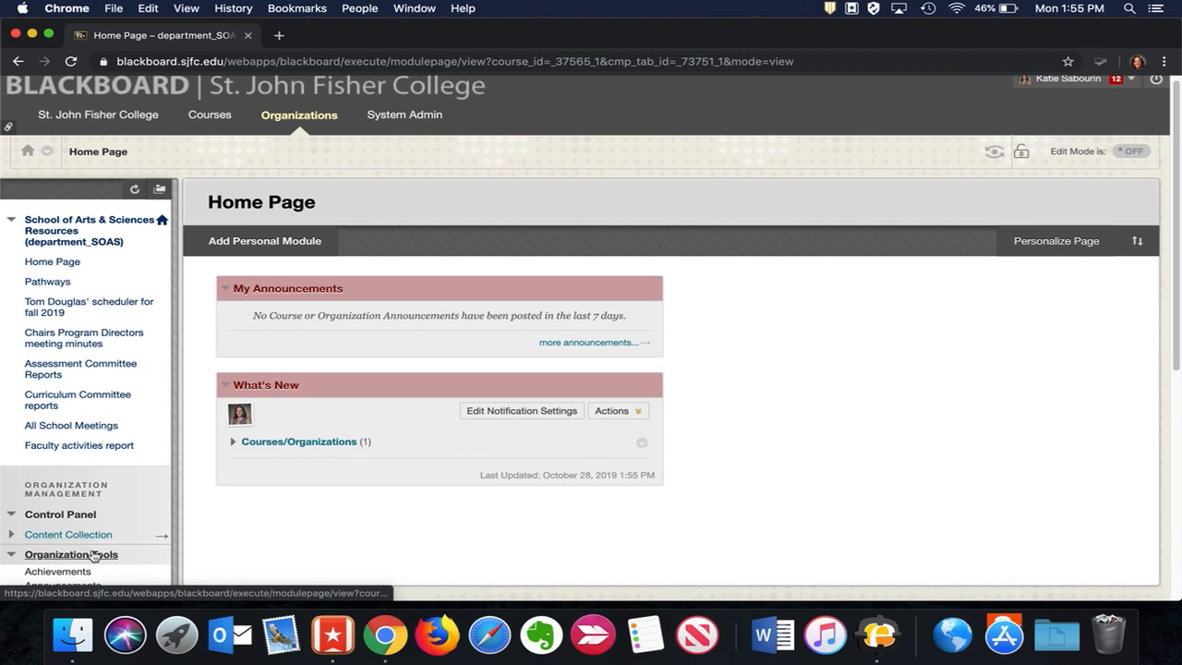
{"action": "scroll", "coordinate": [117, 347], "scroll_direction": "down", "scroll_amount": 2}
{"action": "scroll", "coordinate": [117, 348], "scroll_direction": "down", "scroll_amount": 5}
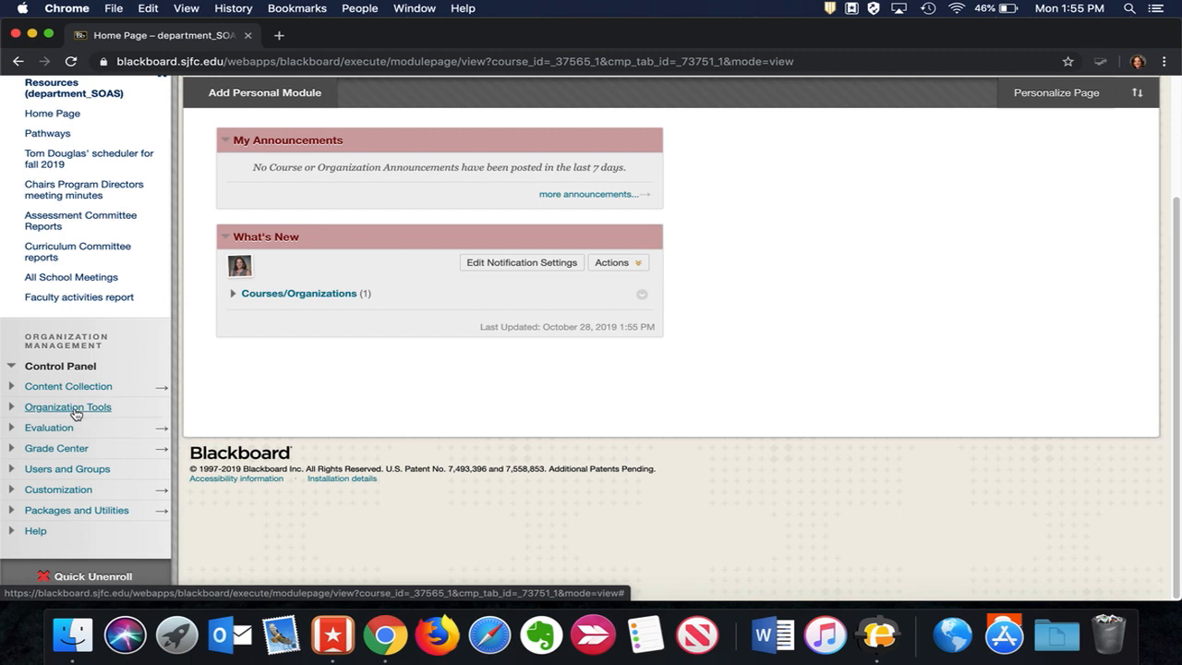
{"action": "left_click", "coordinate": [78, 411]}
{"action": "scroll", "coordinate": [81, 409], "scroll_direction": "down", "scroll_amount": 5}
{"action": "scroll", "coordinate": [81, 410], "scroll_direction": "down", "scroll_amount": 1}
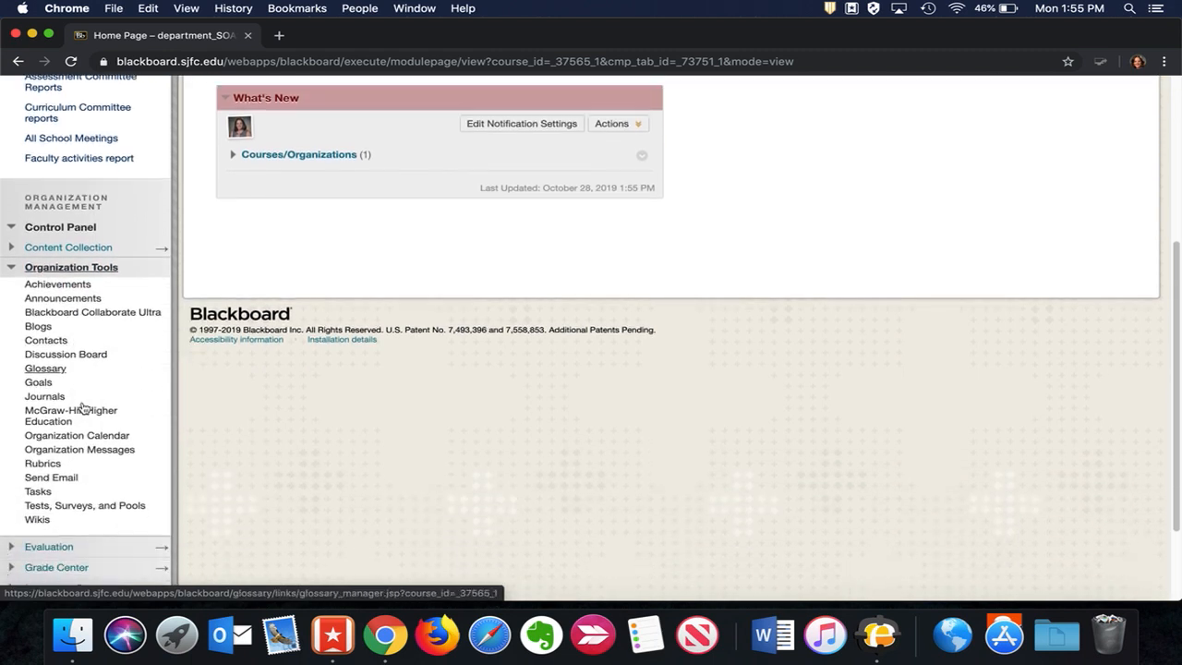
{"action": "left_click", "coordinate": [42, 464]}
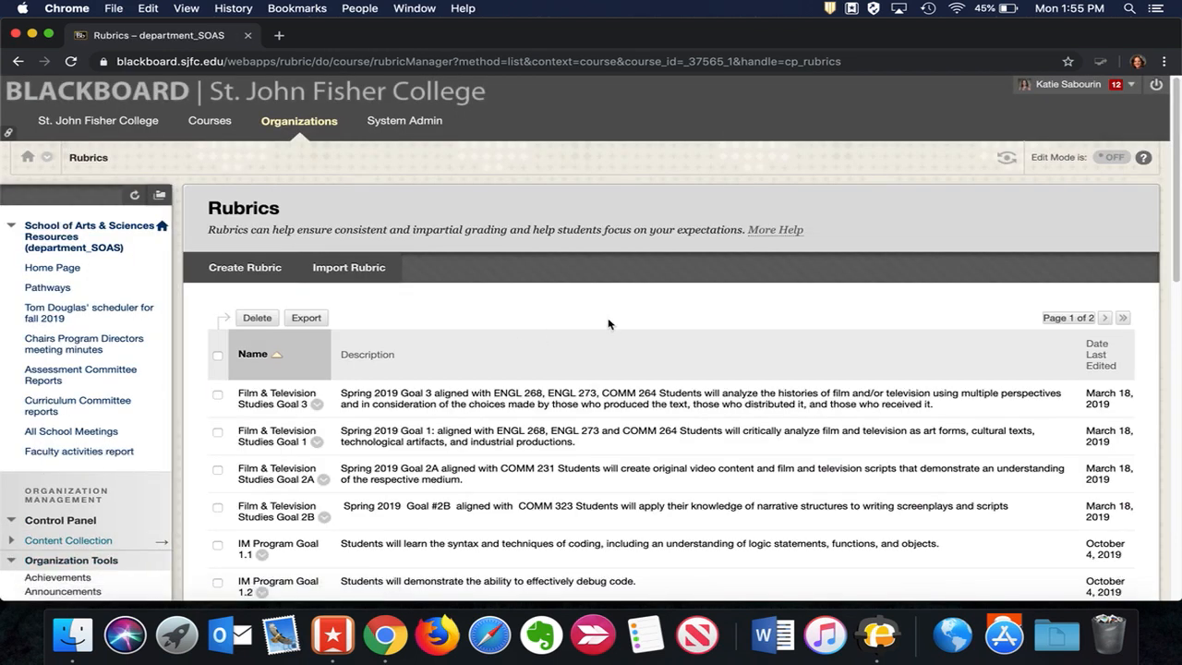
Step: Look through the organization's program goal rubrics and select MCOM Program Goal 1.2
{"action": "scroll", "coordinate": [828, 333], "scroll_direction": "down", "scroll_amount": 1}
{"action": "scroll", "coordinate": [829, 332], "scroll_direction": "down", "scroll_amount": 3}
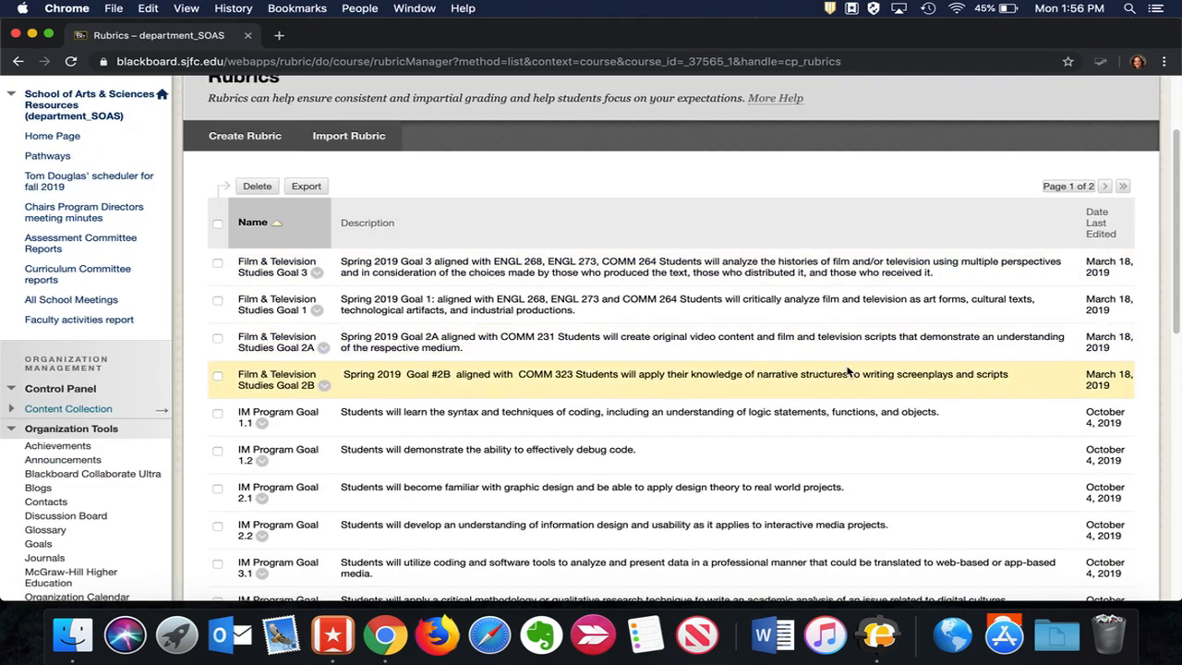
{"action": "scroll", "coordinate": [851, 372], "scroll_direction": "down", "scroll_amount": 1}
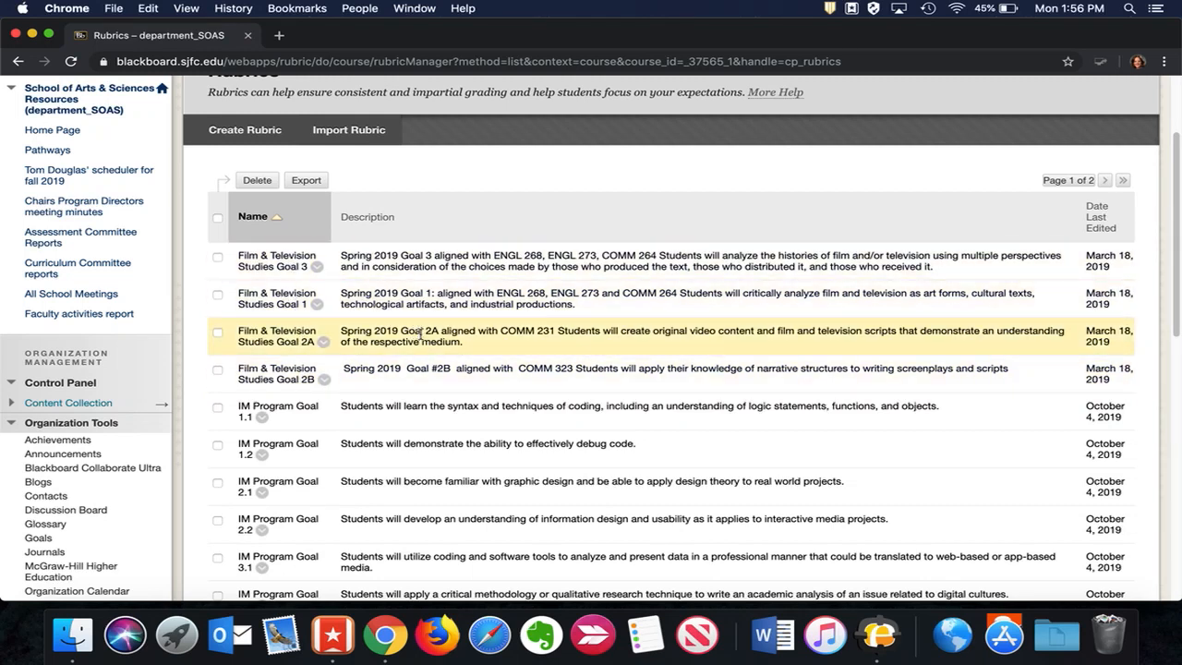
{"action": "scroll", "coordinate": [420, 334], "scroll_direction": "down", "scroll_amount": 3}
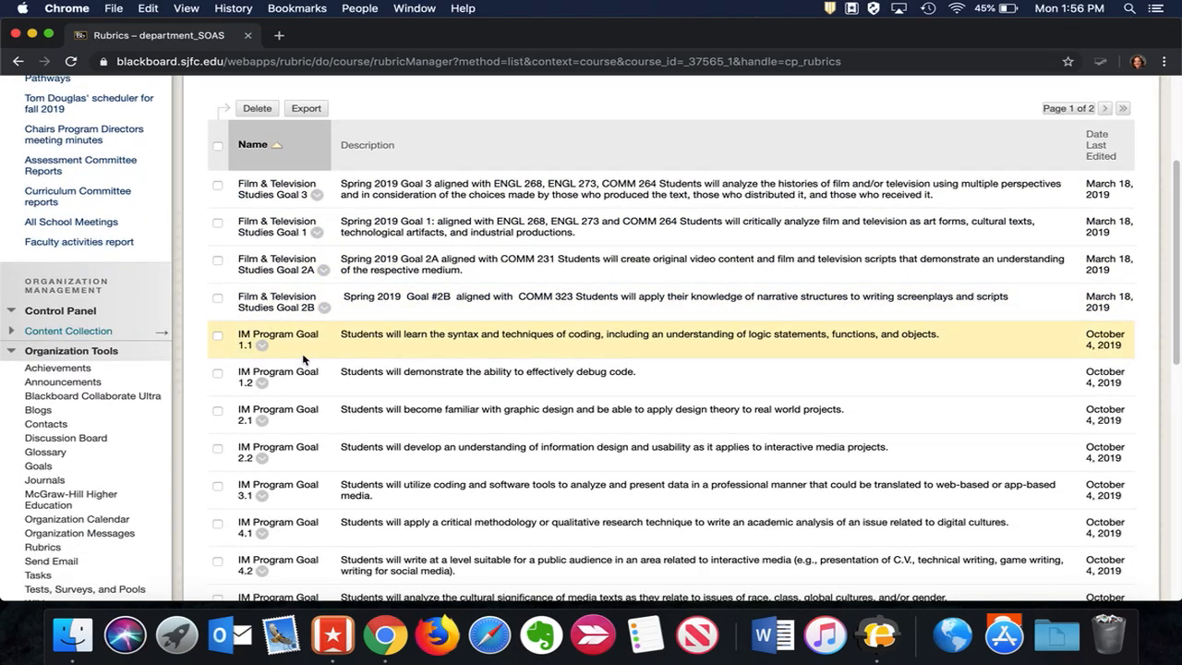
{"action": "scroll", "coordinate": [312, 359], "scroll_direction": "down", "scroll_amount": 4}
{"action": "scroll", "coordinate": [312, 358], "scroll_direction": "down", "scroll_amount": 4}
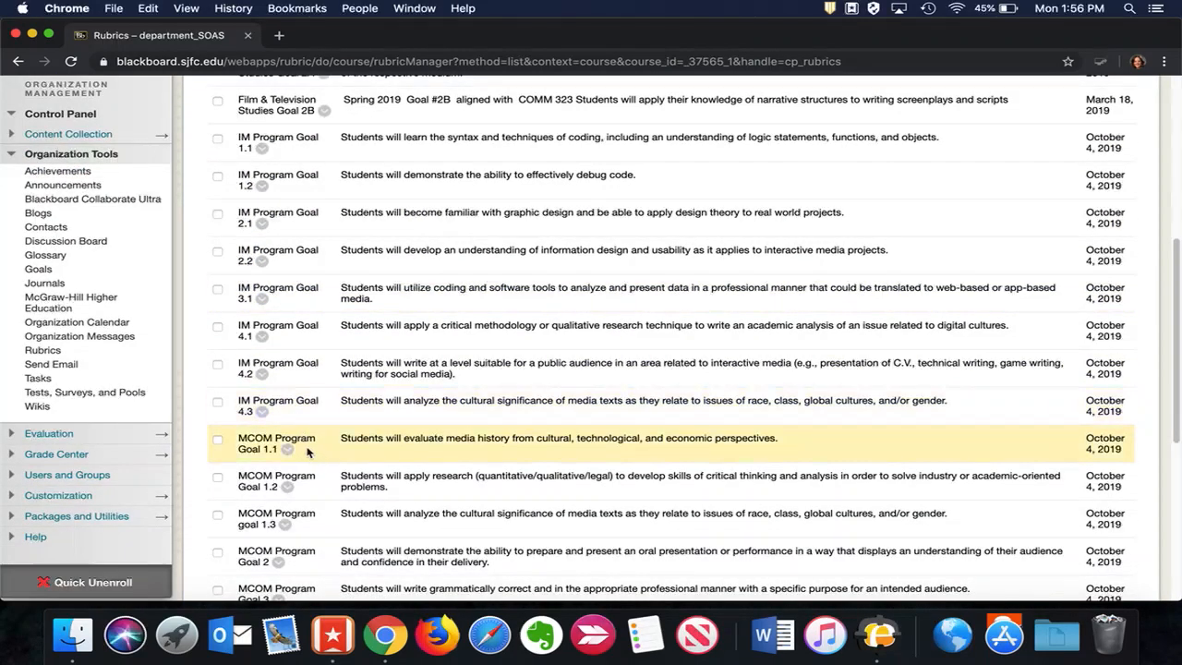
{"action": "scroll", "coordinate": [329, 452], "scroll_direction": "down", "scroll_amount": 3}
{"action": "scroll", "coordinate": [325, 452], "scroll_direction": "down", "scroll_amount": 1}
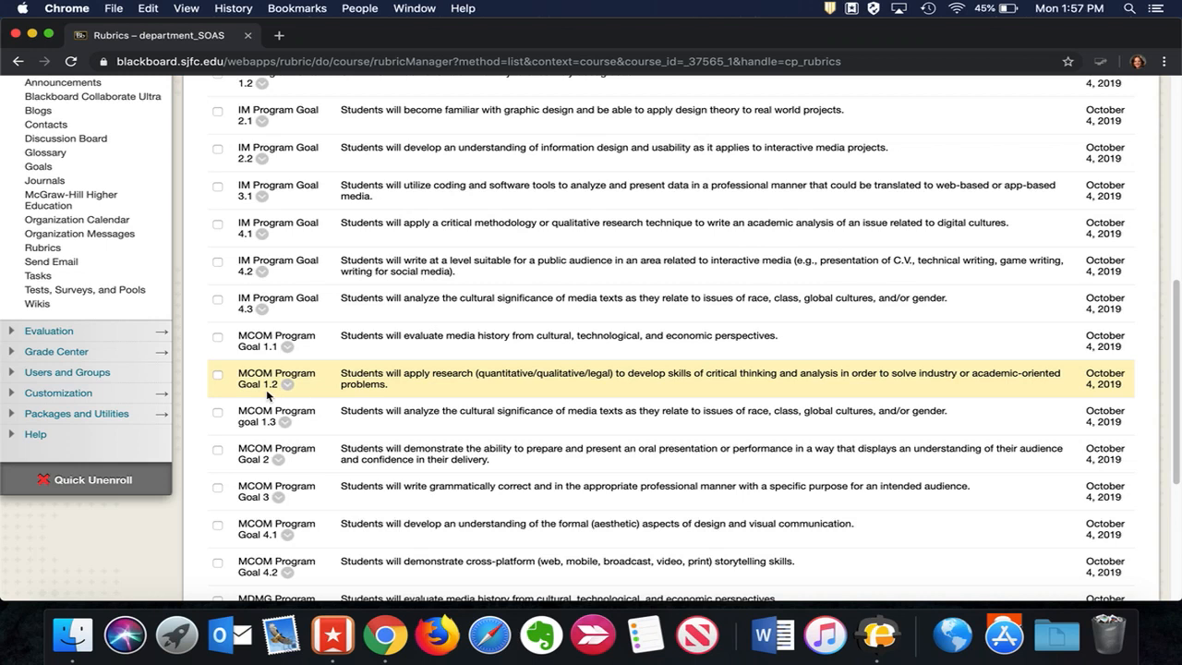
{"action": "left_click", "coordinate": [219, 377]}
{"action": "scroll", "coordinate": [217, 397], "scroll_direction": "up", "scroll_amount": 8}
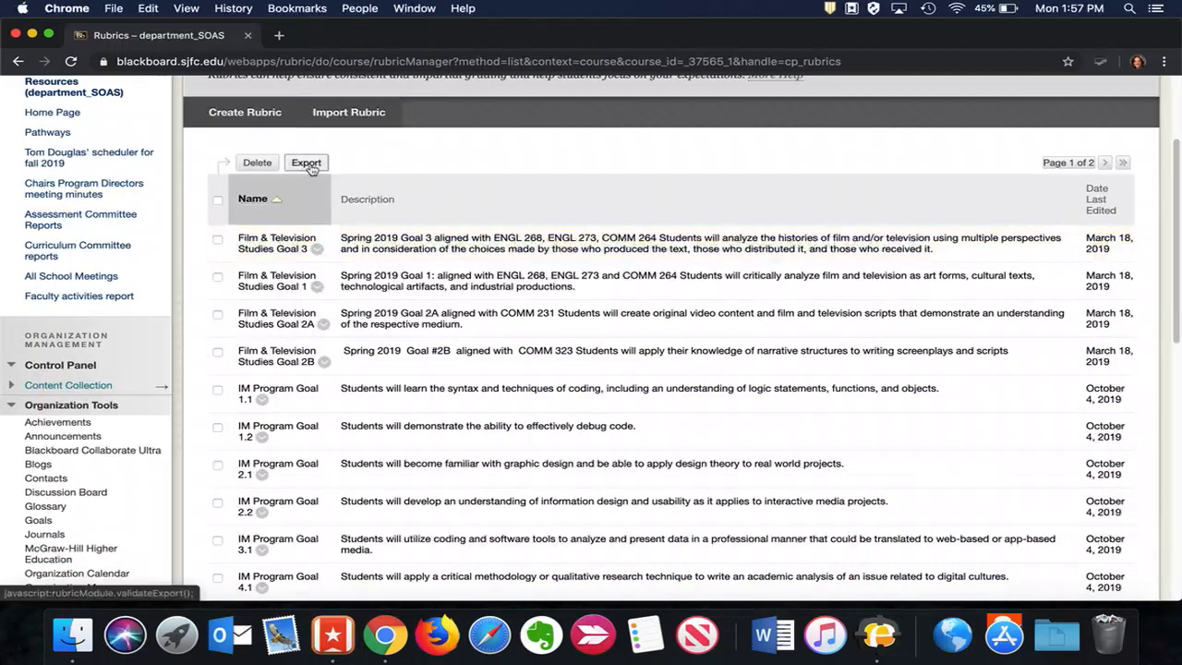
{"action": "scroll", "coordinate": [309, 321], "scroll_direction": "down", "scroll_amount": 8}
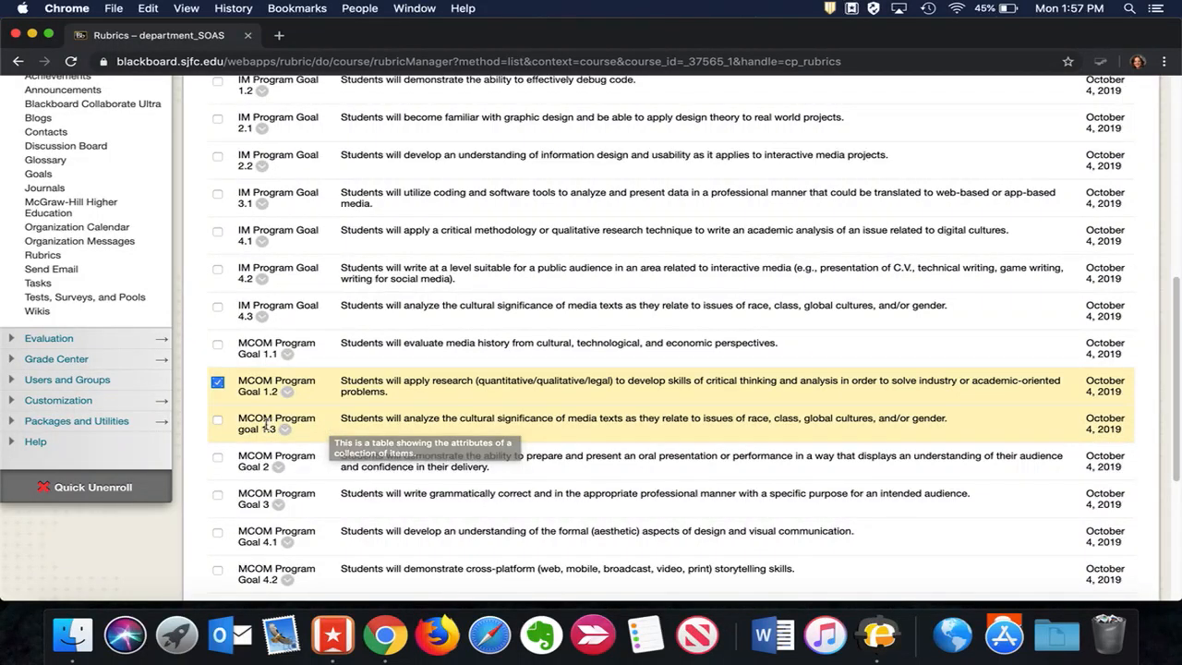
{"action": "left_click", "coordinate": [218, 422]}
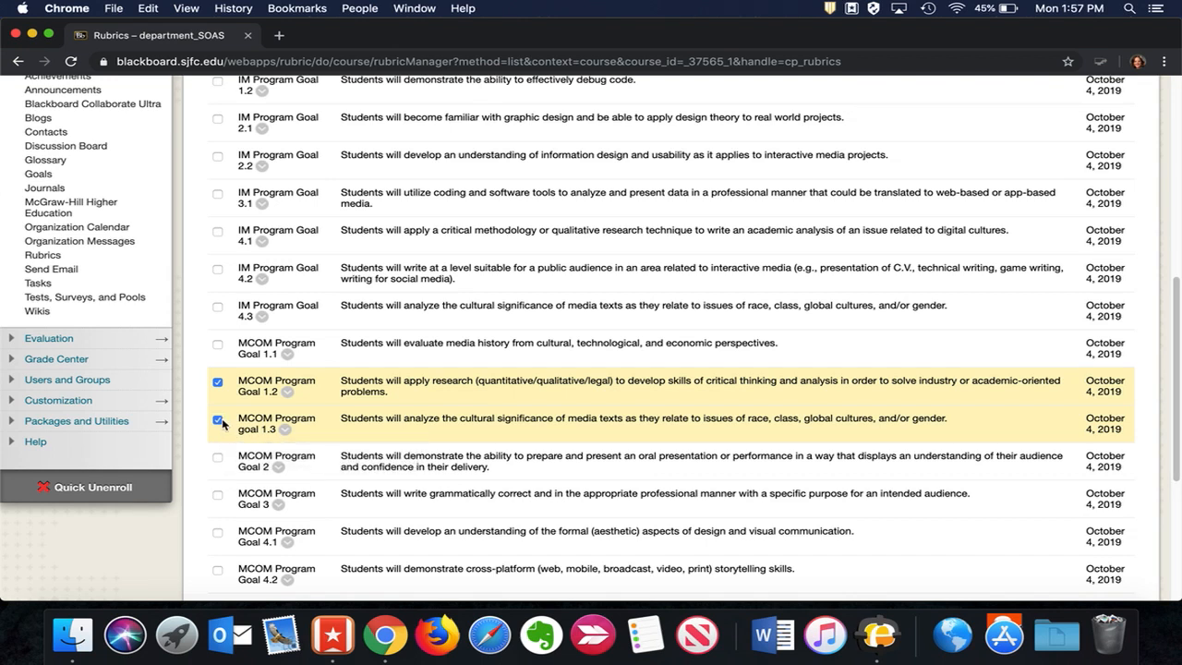
{"action": "left_click", "coordinate": [218, 420]}
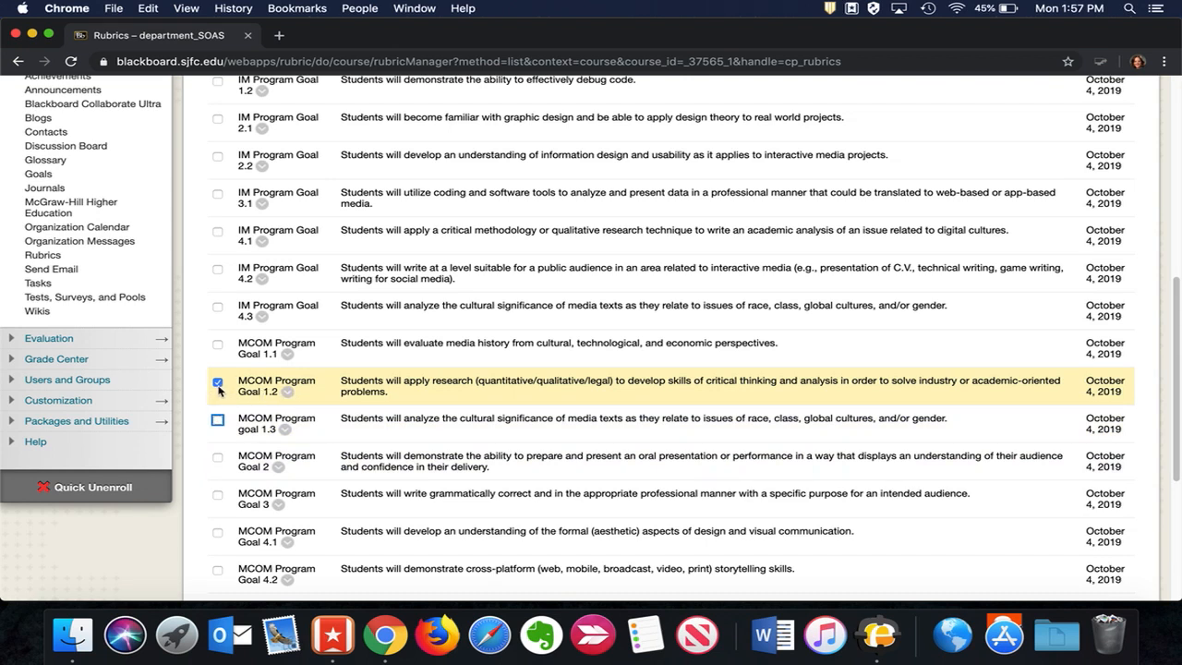
Step: Export the selected MCOM Program Goal 1.2 rubric to the local computer and download the export file
{"action": "scroll", "coordinate": [222, 393], "scroll_direction": "up", "scroll_amount": 5}
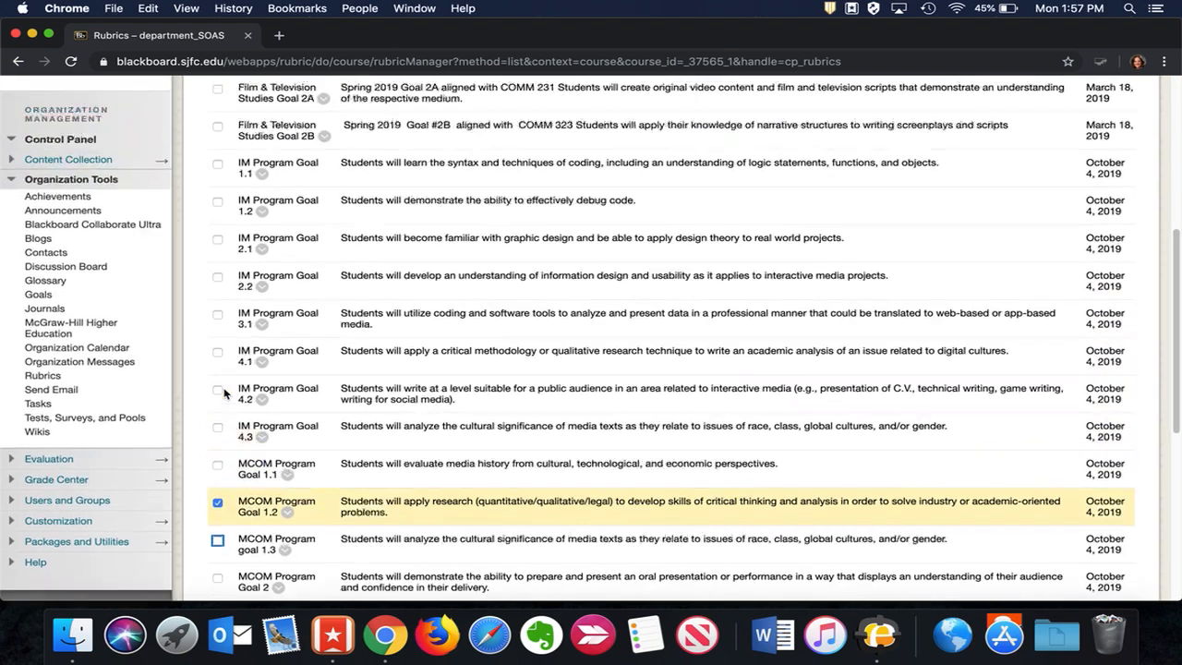
{"action": "scroll", "coordinate": [223, 395], "scroll_direction": "up", "scroll_amount": 3}
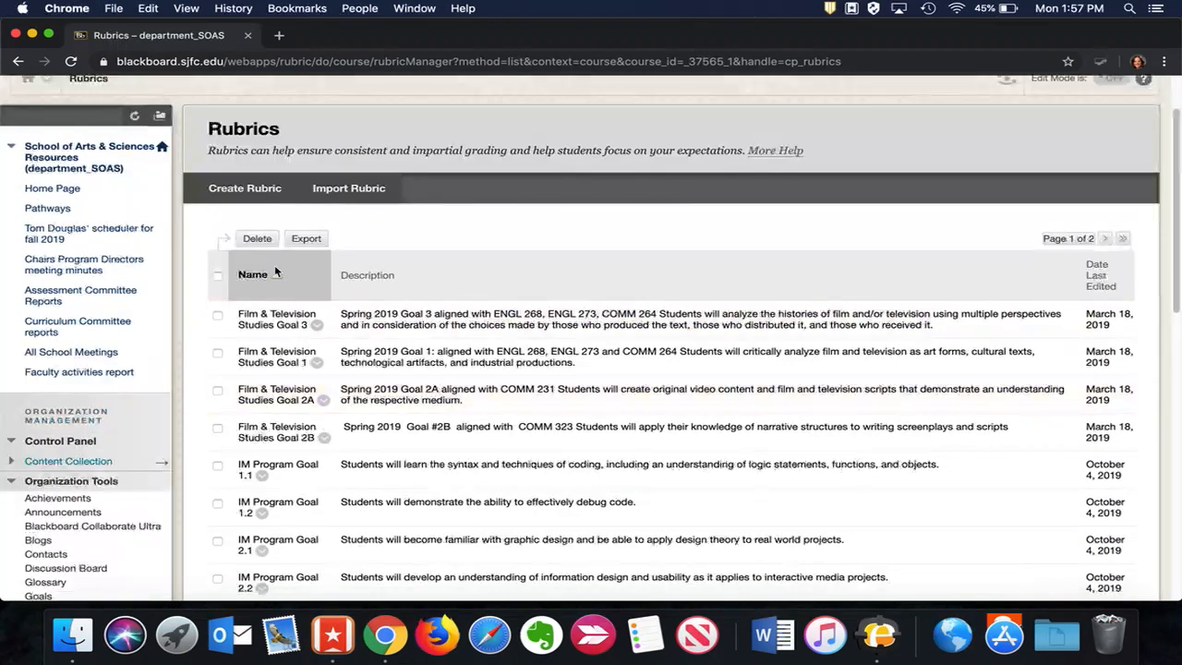
{"action": "left_click", "coordinate": [306, 239]}
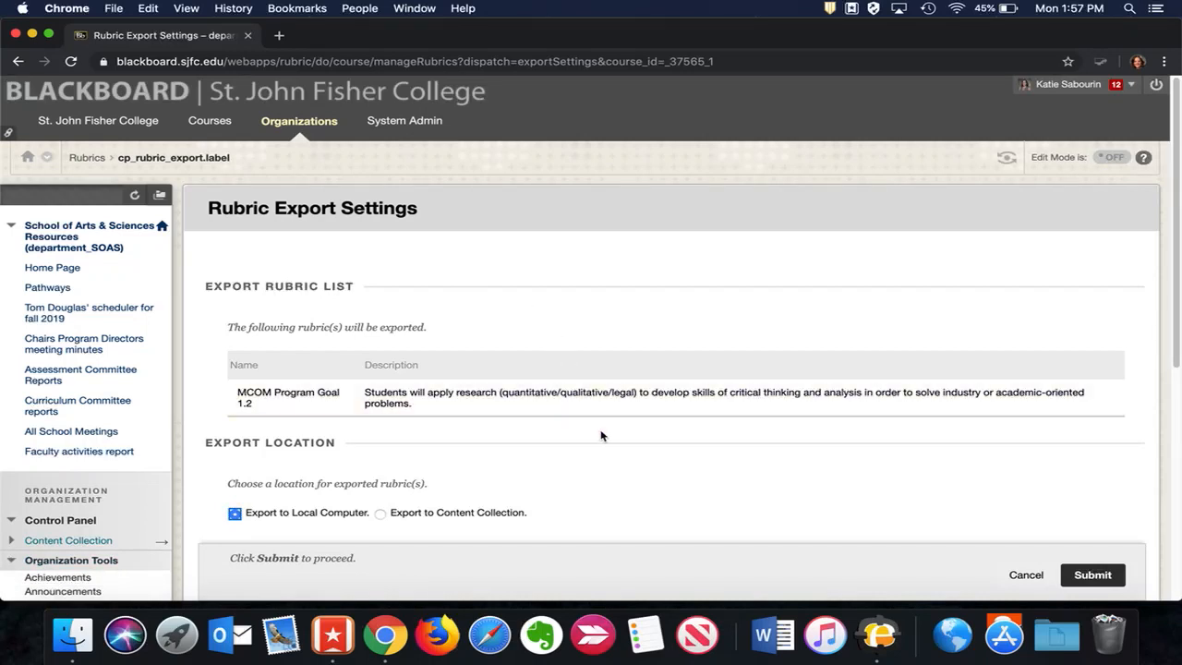
{"action": "scroll", "coordinate": [564, 430], "scroll_direction": "down", "scroll_amount": 1}
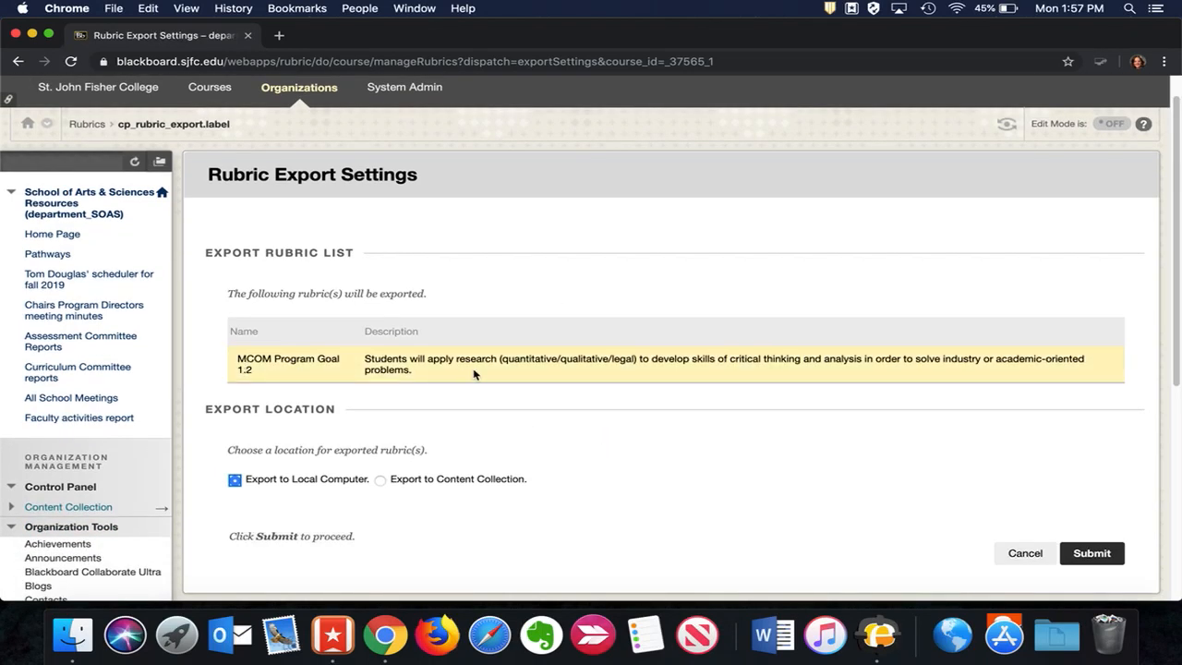
{"action": "scroll", "coordinate": [535, 394], "scroll_direction": "down", "scroll_amount": 2}
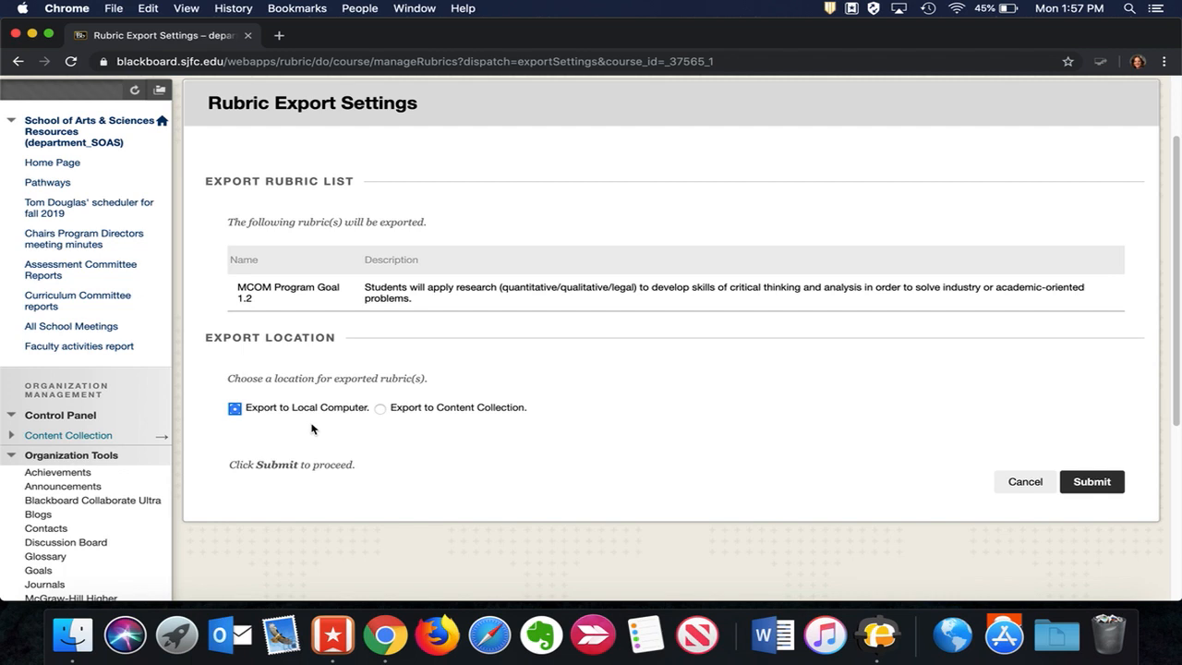
{"action": "left_click", "coordinate": [1090, 489]}
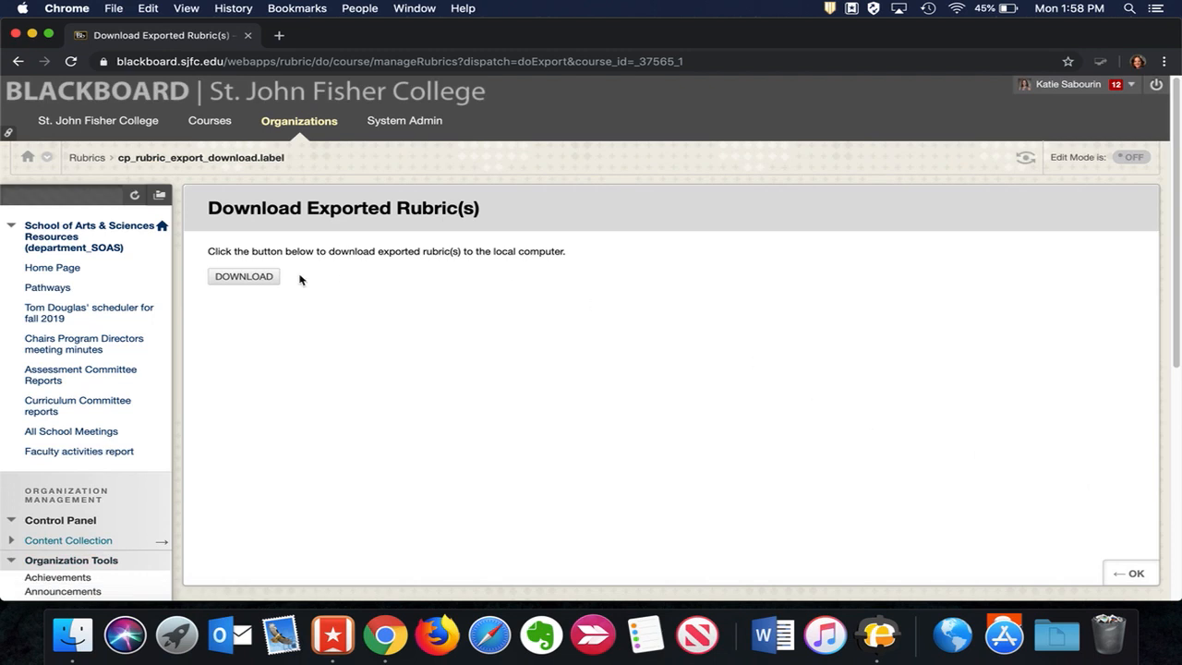
{"action": "left_click", "coordinate": [254, 286]}
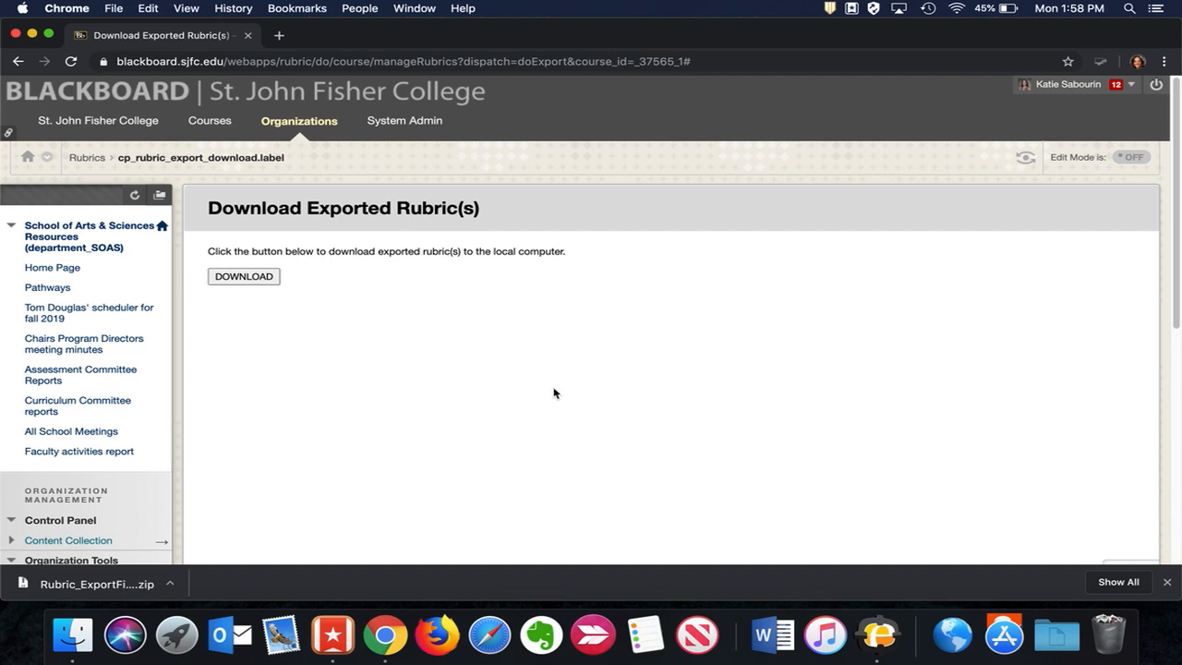
Step: Place the downloaded rubric zip file on the desktop, then restore the browser window's full width and the organization's side menu
{"action": "left_click", "coordinate": [173, 588]}
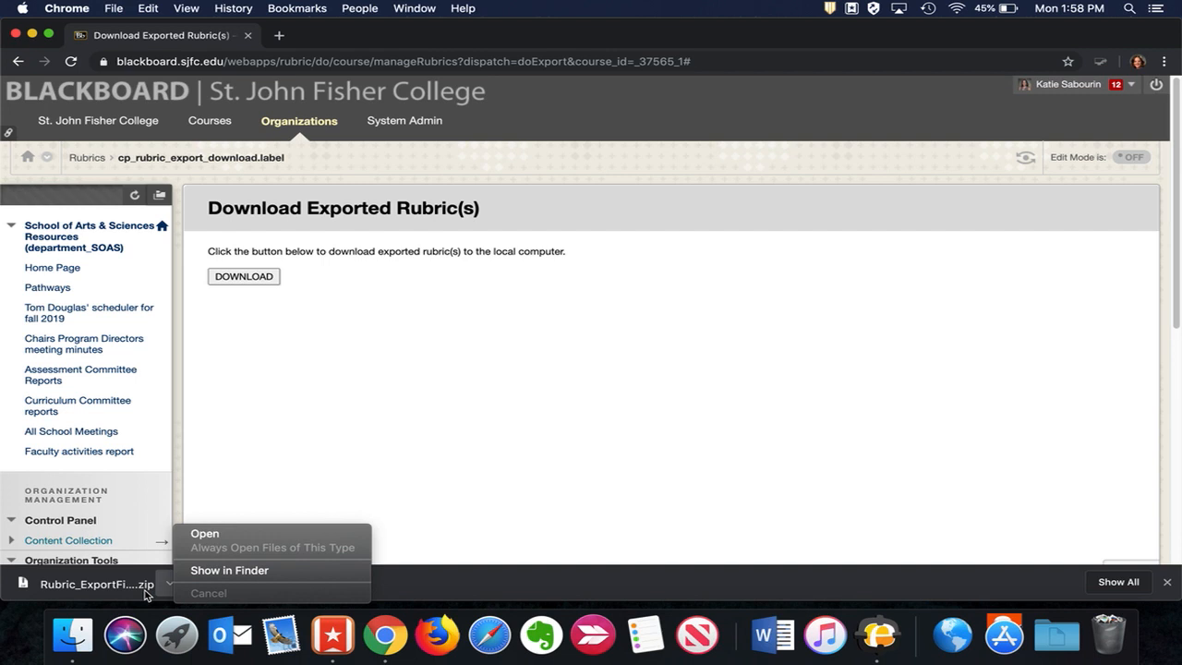
{"action": "left_click", "coordinate": [1064, 547]}
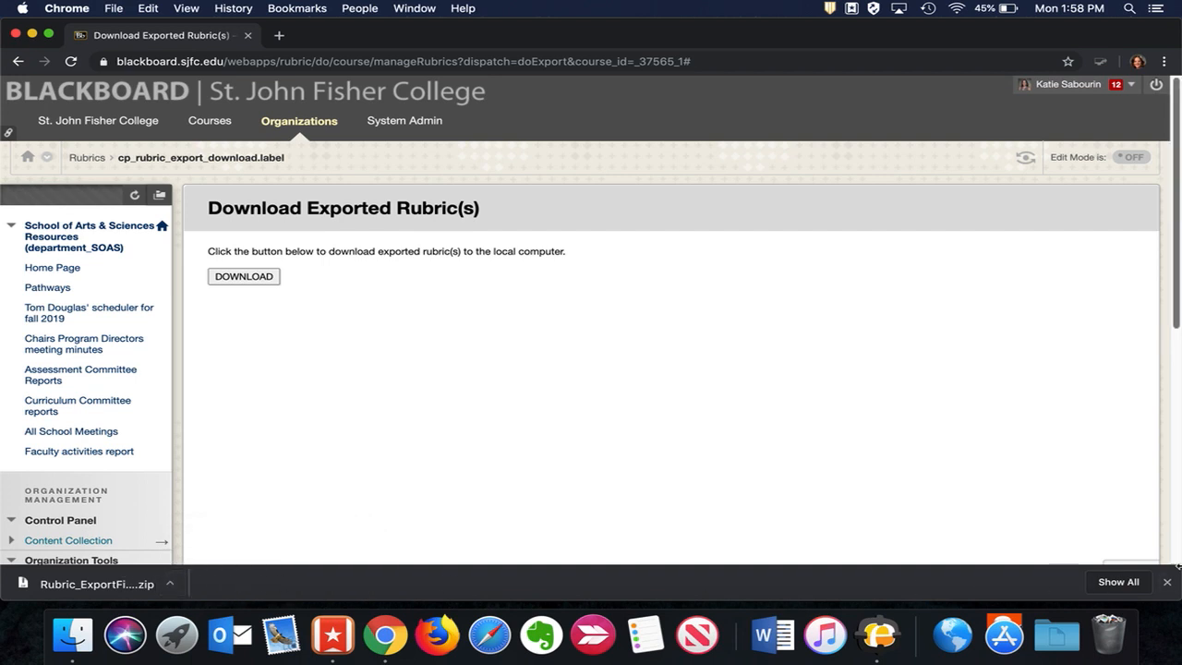
{"action": "left_click_drag", "start_coordinate": [1179, 560], "coordinate": [750, 557]}
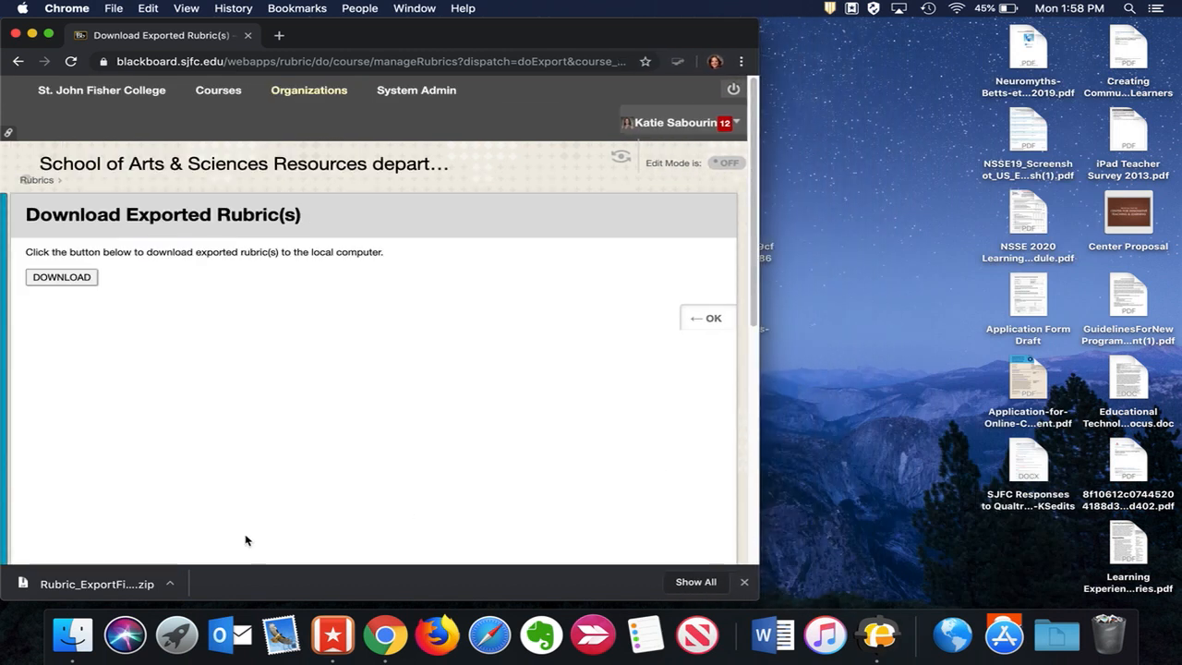
{"action": "left_click_drag", "start_coordinate": [111, 584], "coordinate": [846, 491]}
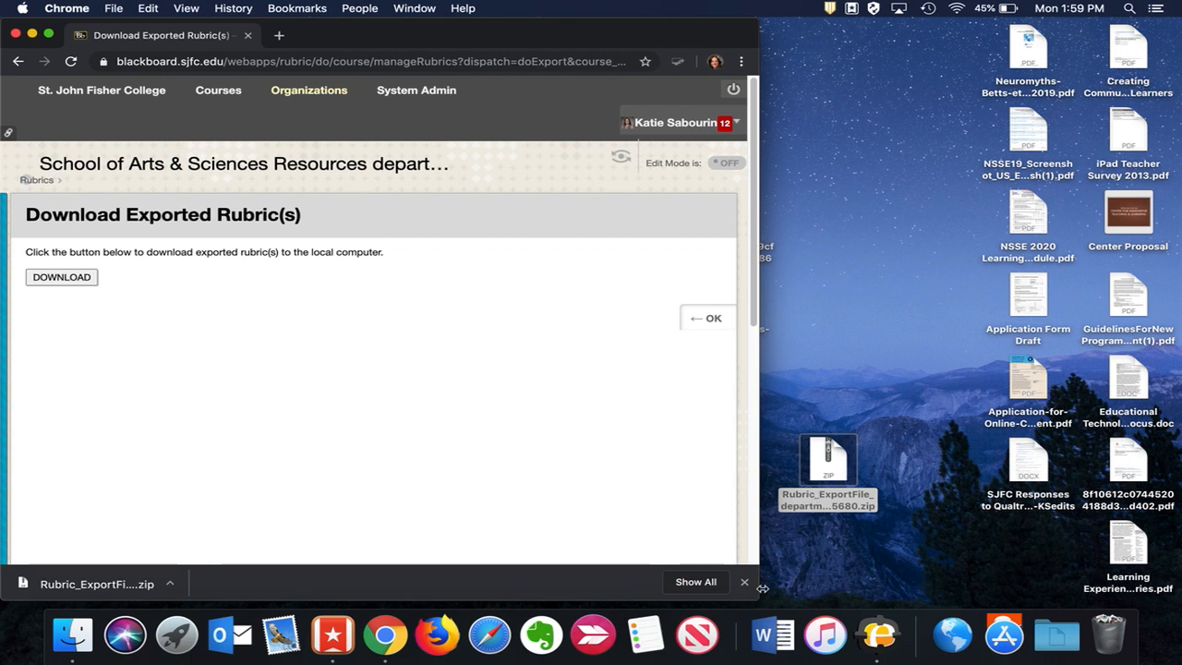
{"action": "left_click_drag", "start_coordinate": [780, 552], "coordinate": [1178, 562]}
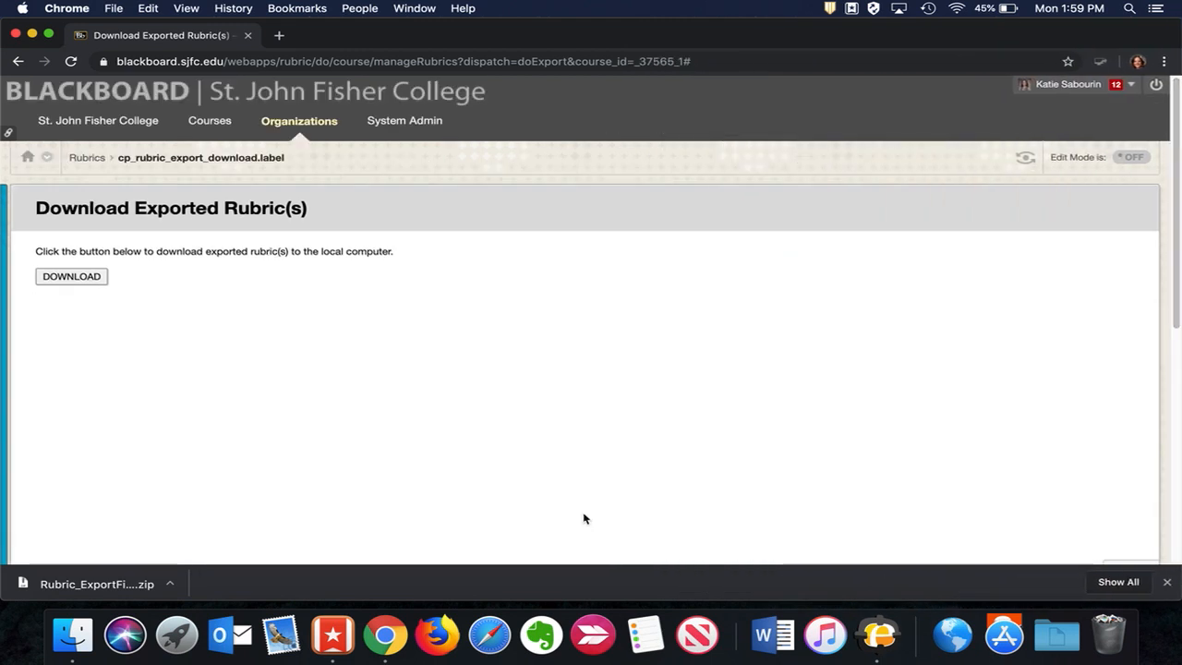
{"action": "left_click", "coordinate": [5, 413]}
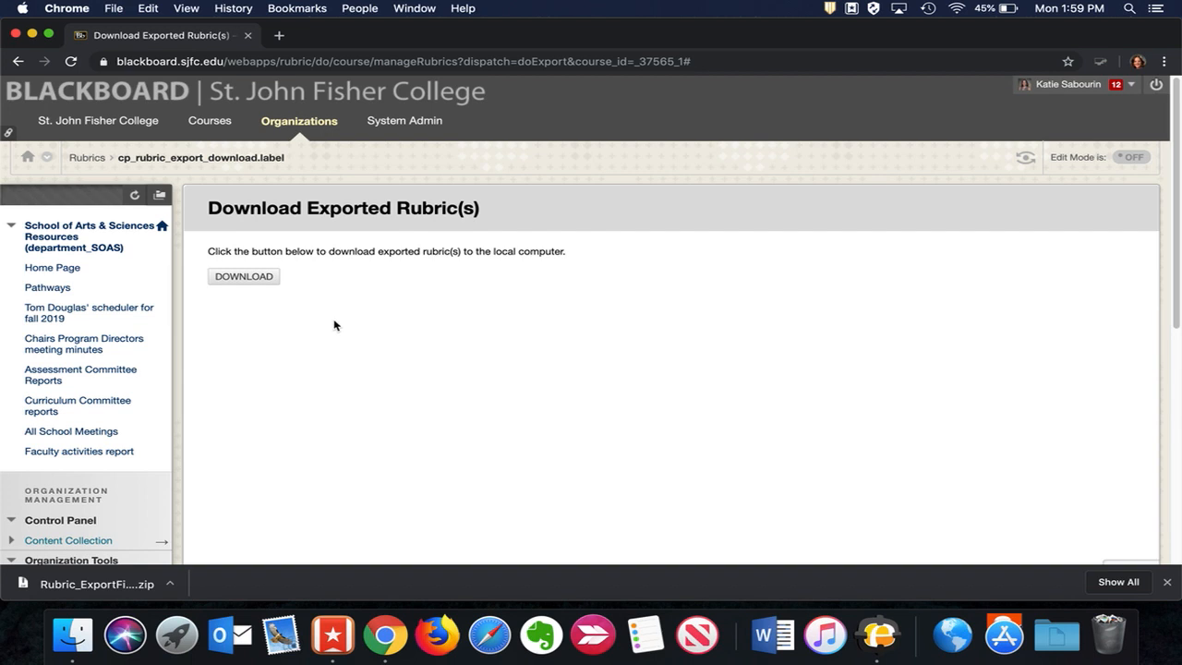
Step: Return to the St. John Fisher College home page and open the instructor's personal Training Course from My Courses
{"action": "left_click", "coordinate": [91, 128]}
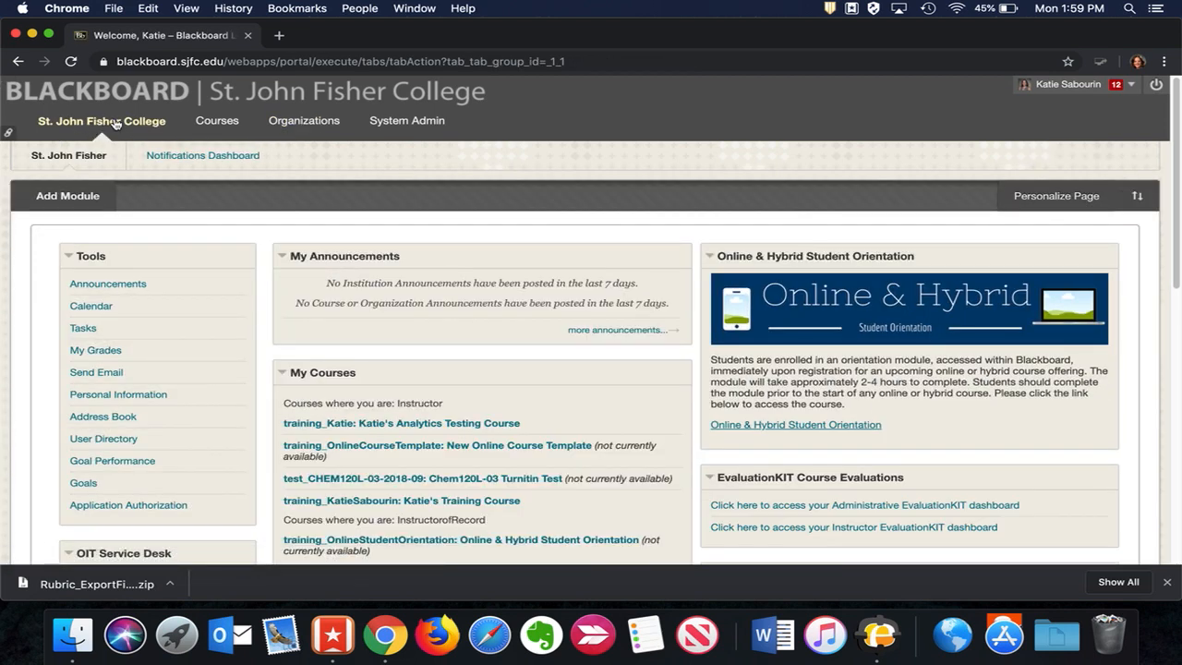
{"action": "scroll", "coordinate": [598, 473], "scroll_direction": "down", "scroll_amount": 1}
{"action": "scroll", "coordinate": [598, 472], "scroll_direction": "down", "scroll_amount": 2}
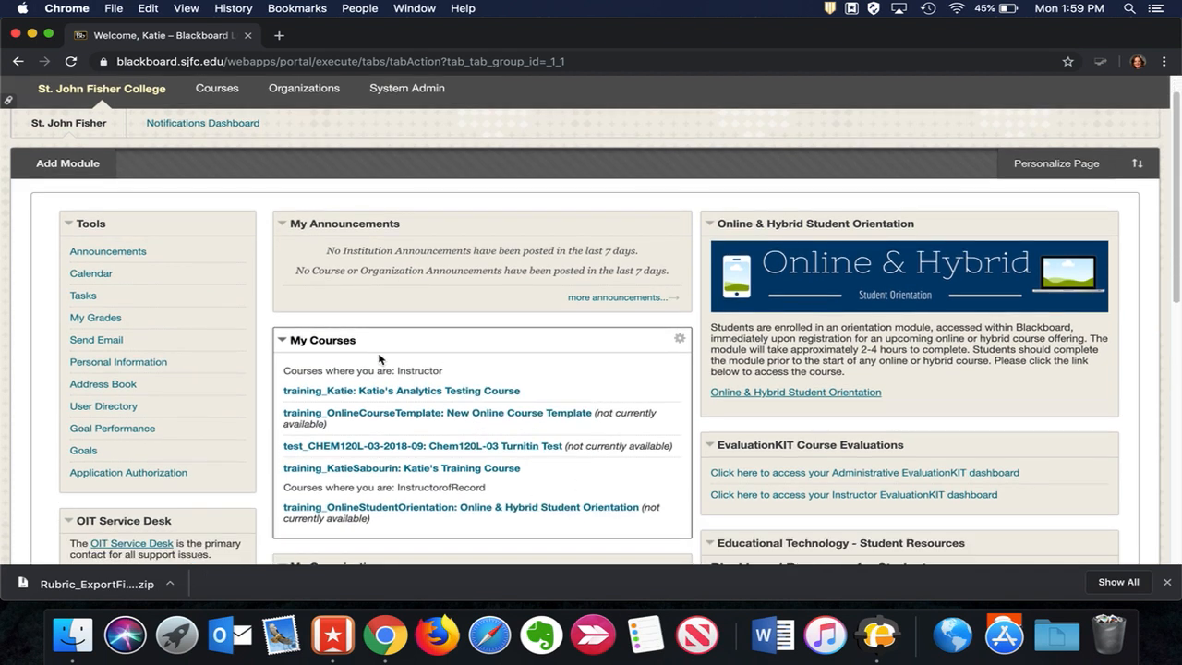
{"action": "left_click", "coordinate": [412, 472]}
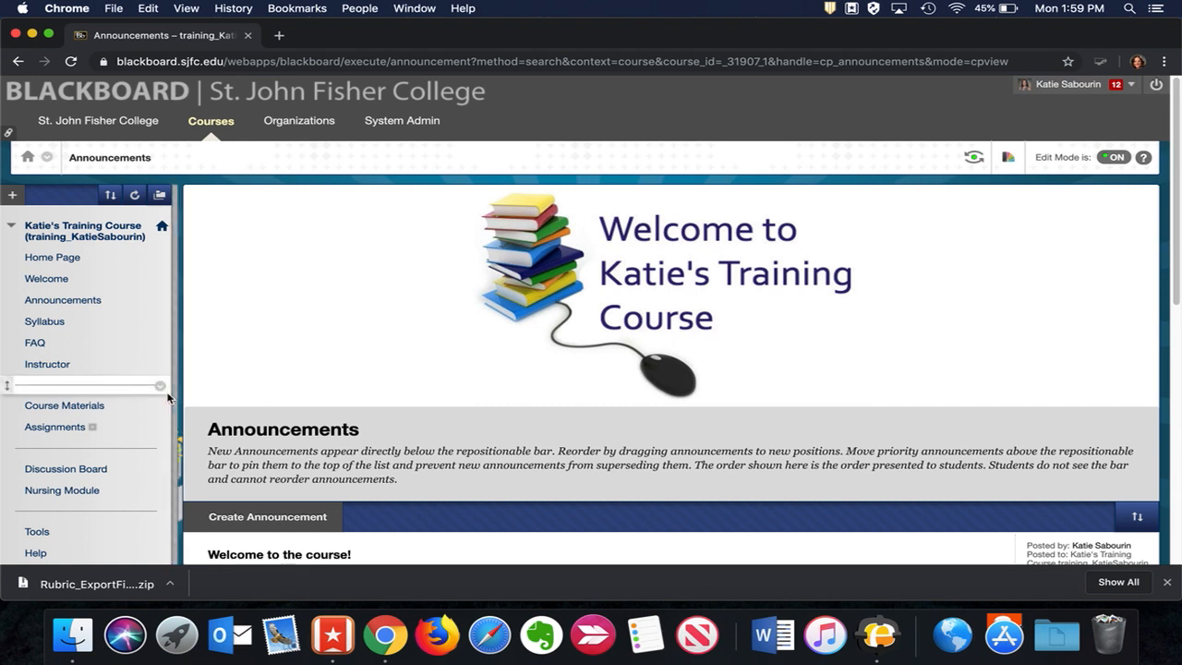
Step: Open the training course's Rubrics page from its course tools
{"action": "scroll", "coordinate": [145, 343], "scroll_direction": "down", "scroll_amount": 2}
{"action": "scroll", "coordinate": [137, 353], "scroll_direction": "down", "scroll_amount": 6}
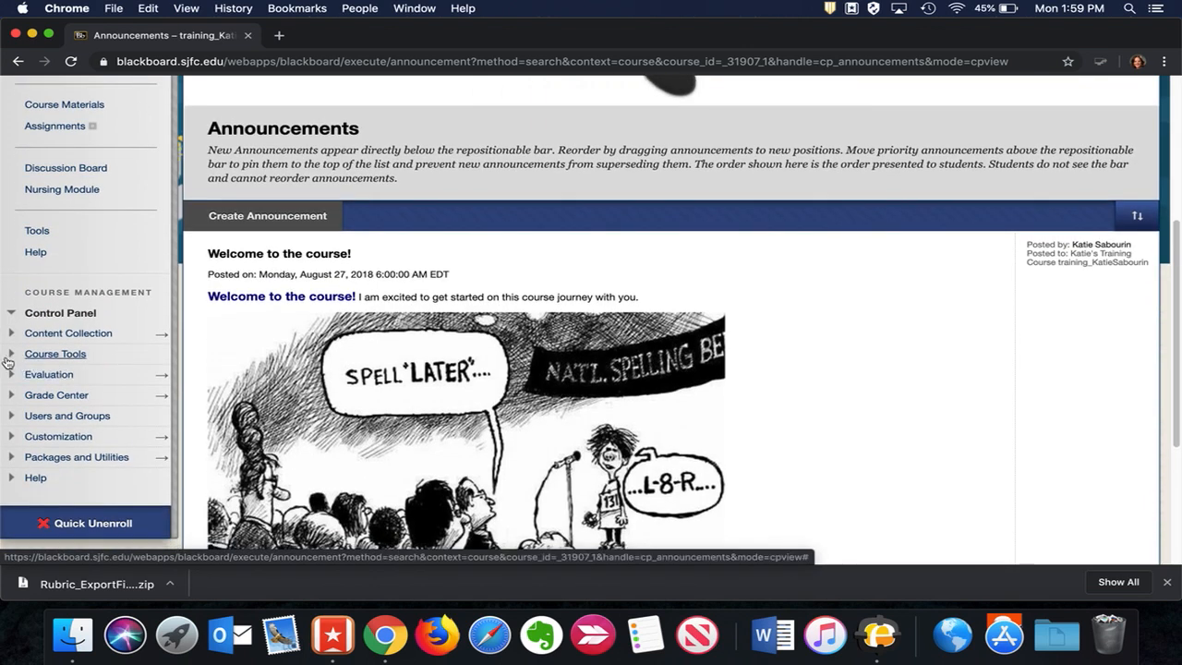
{"action": "left_click", "coordinate": [57, 355]}
{"action": "scroll", "coordinate": [88, 372], "scroll_direction": "down", "scroll_amount": 2}
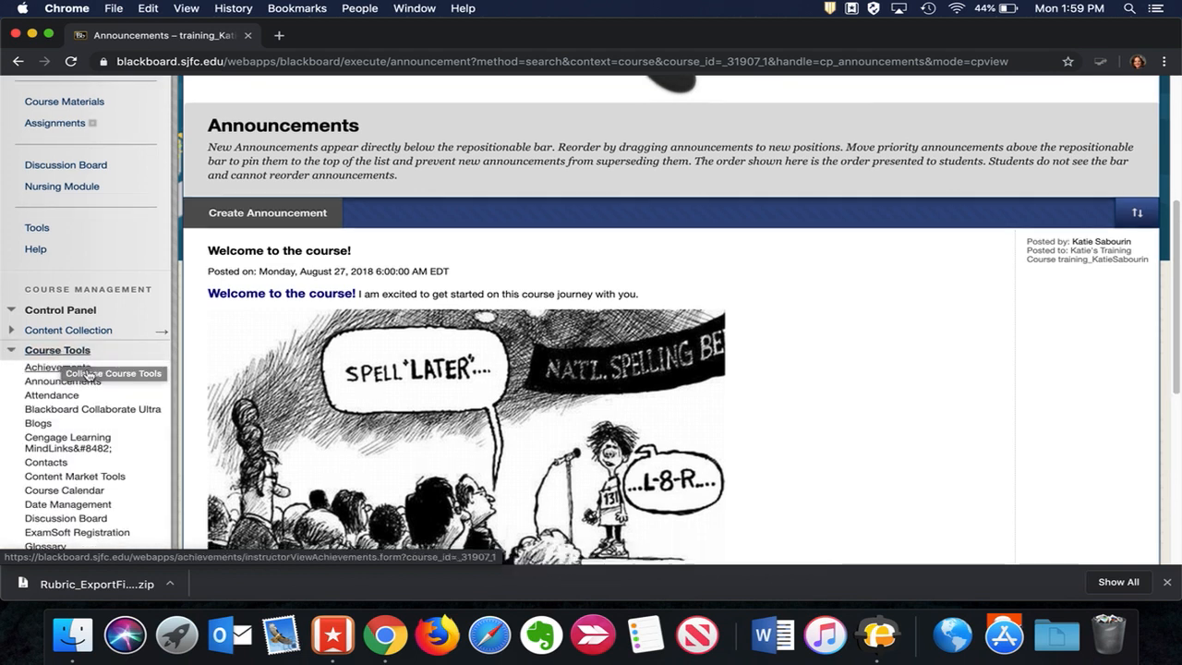
{"action": "scroll", "coordinate": [87, 376], "scroll_direction": "down", "scroll_amount": 5}
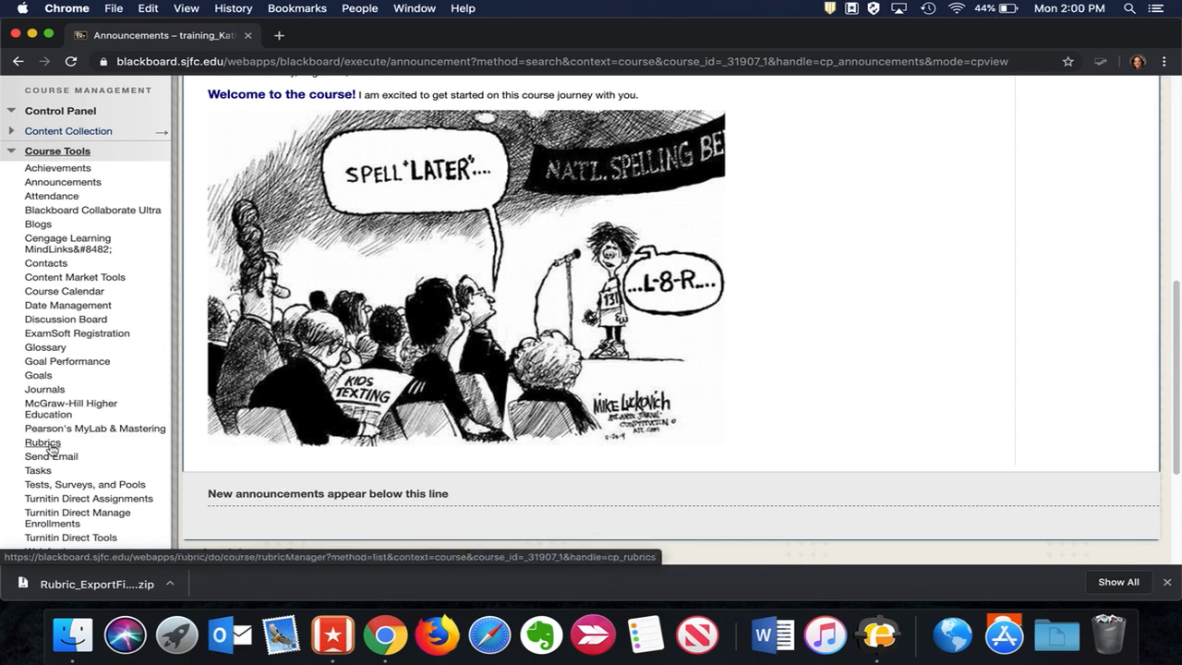
{"action": "left_click", "coordinate": [50, 447]}
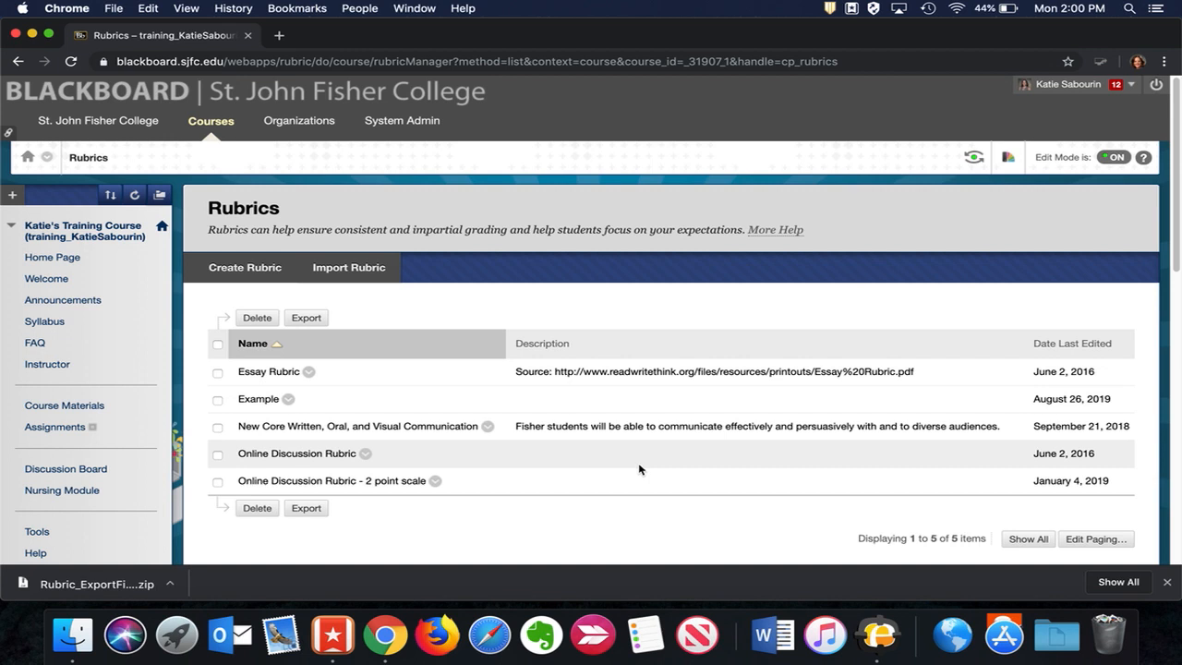
Step: Import the rubric file Rubric_ExportFile_department_SOAS_1572285485680.zip from the desktop into the course and return to the Rubrics list
{"action": "left_click", "coordinate": [373, 275]}
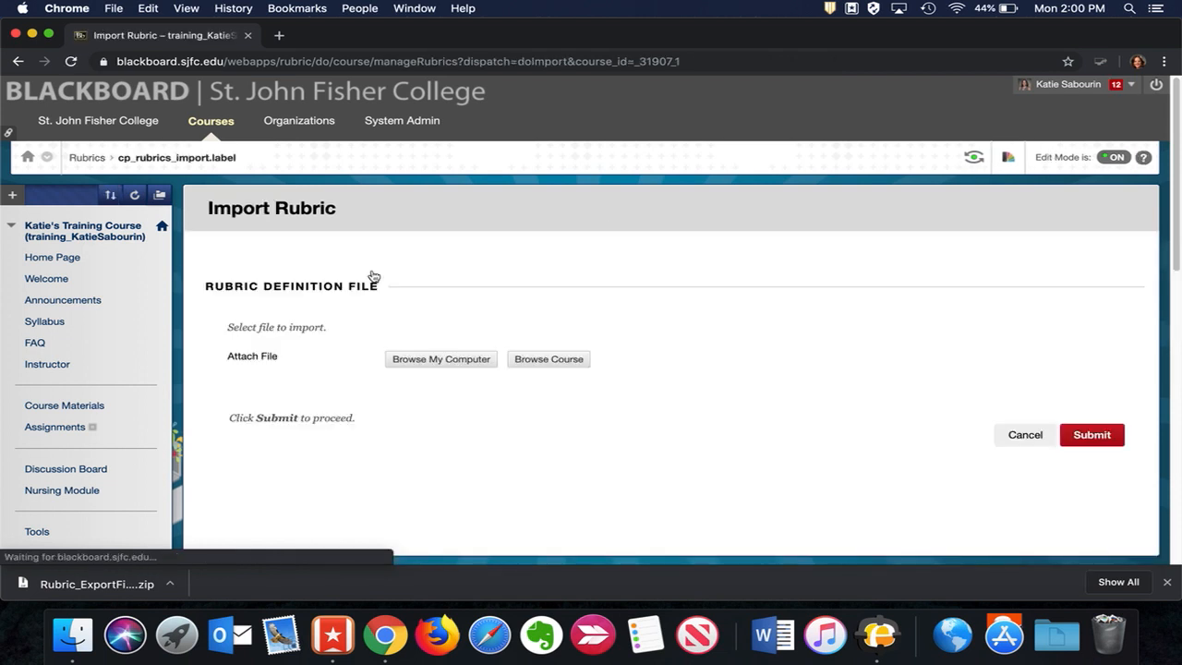
{"action": "left_click", "coordinate": [416, 360]}
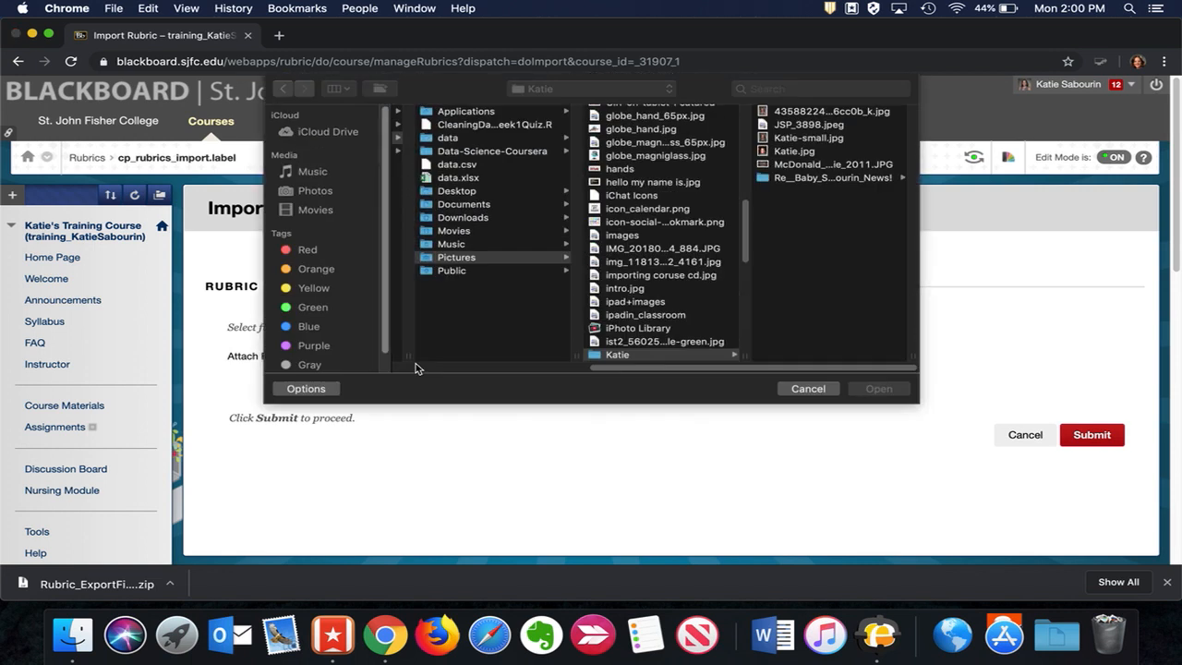
{"action": "left_click", "coordinate": [320, 153]}
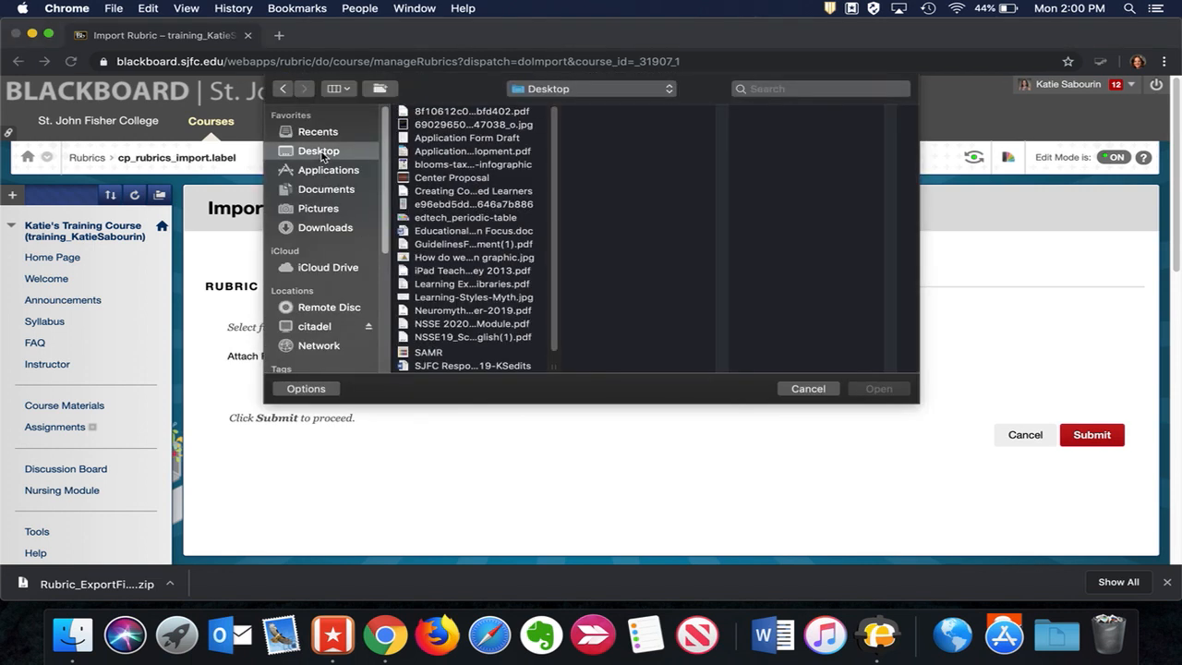
{"action": "left_click_drag", "start_coordinate": [559, 363], "coordinate": [690, 364]}
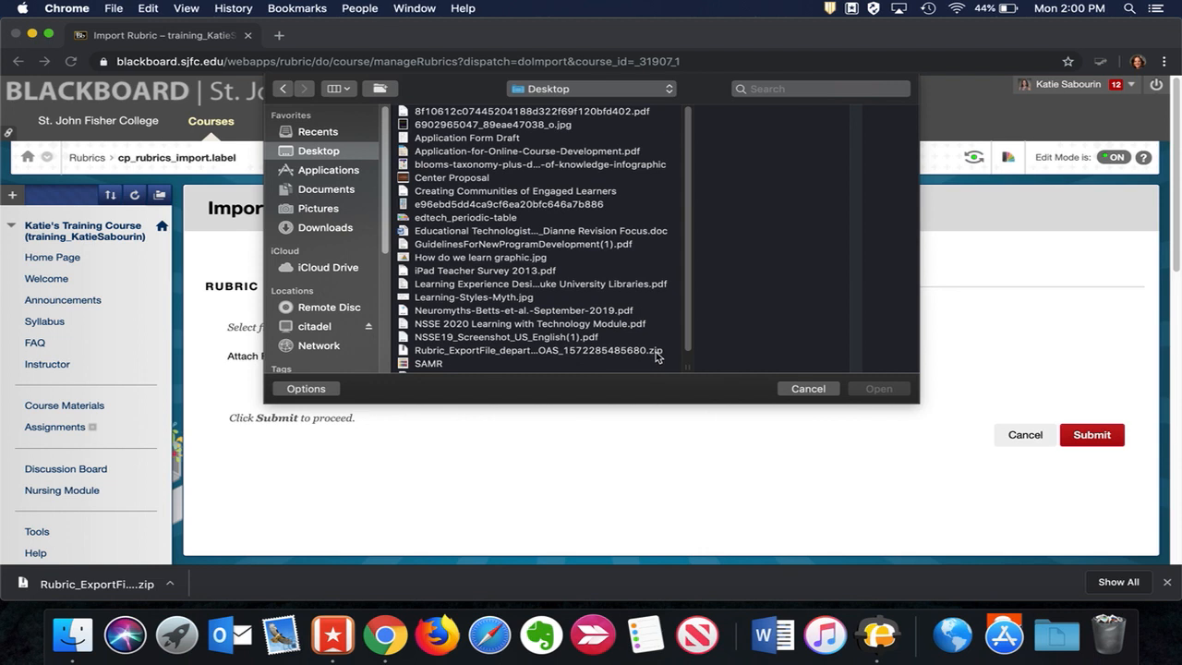
{"action": "left_click", "coordinate": [554, 351]}
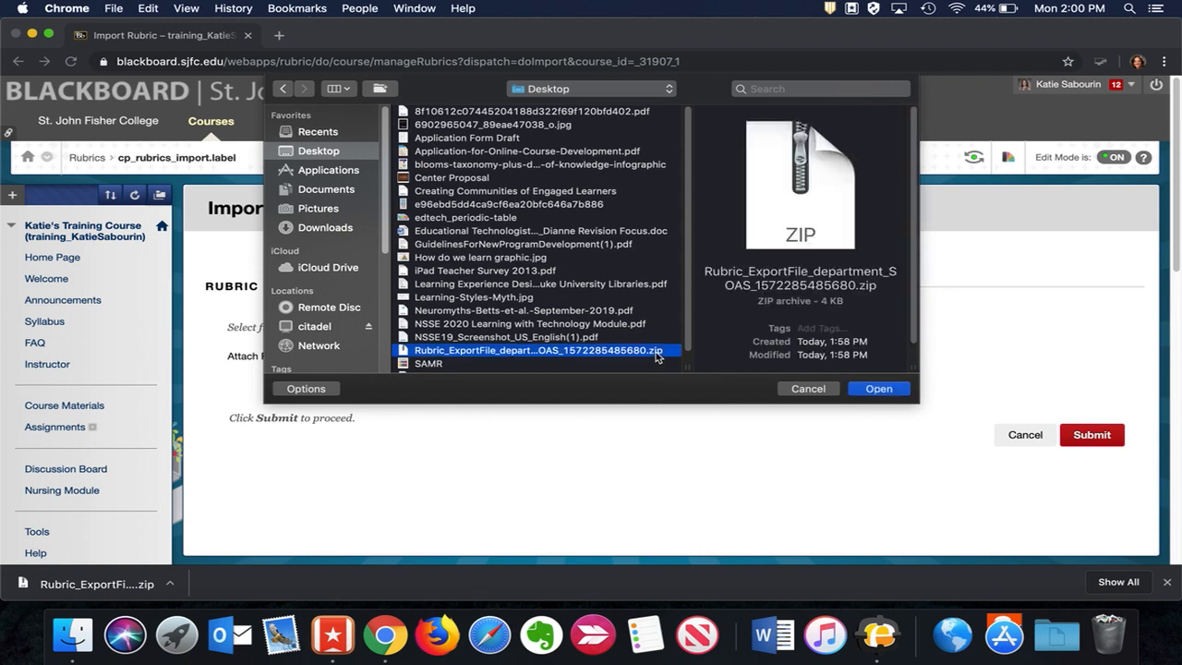
{"action": "left_click", "coordinate": [884, 392]}
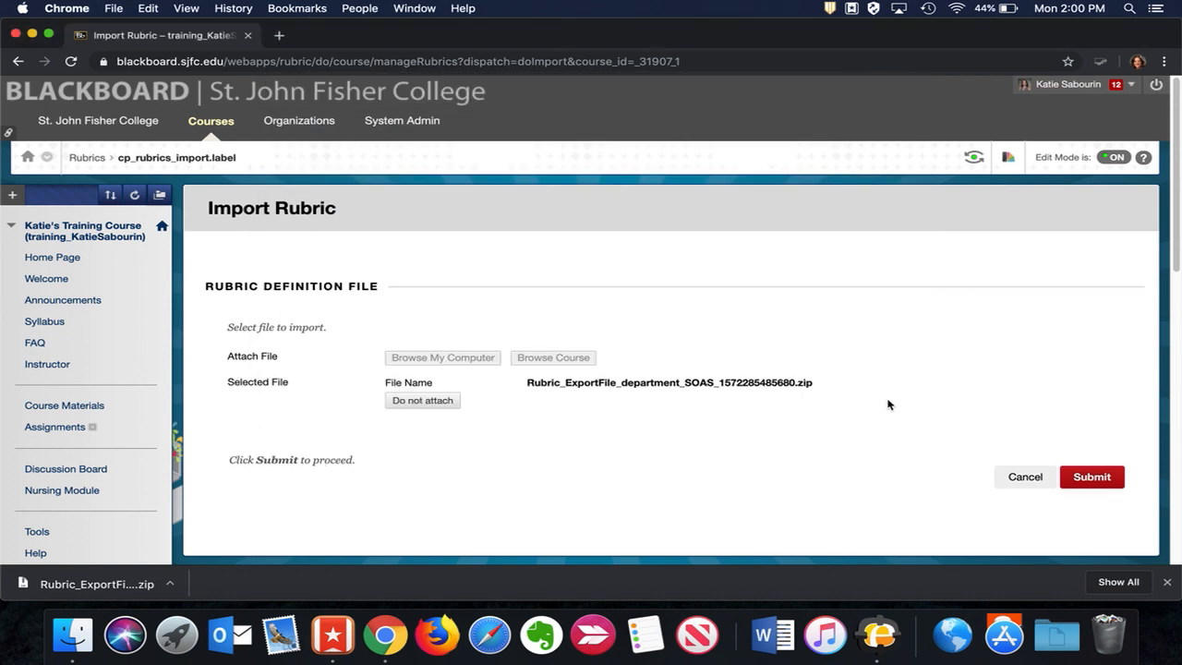
{"action": "left_click", "coordinate": [1092, 477]}
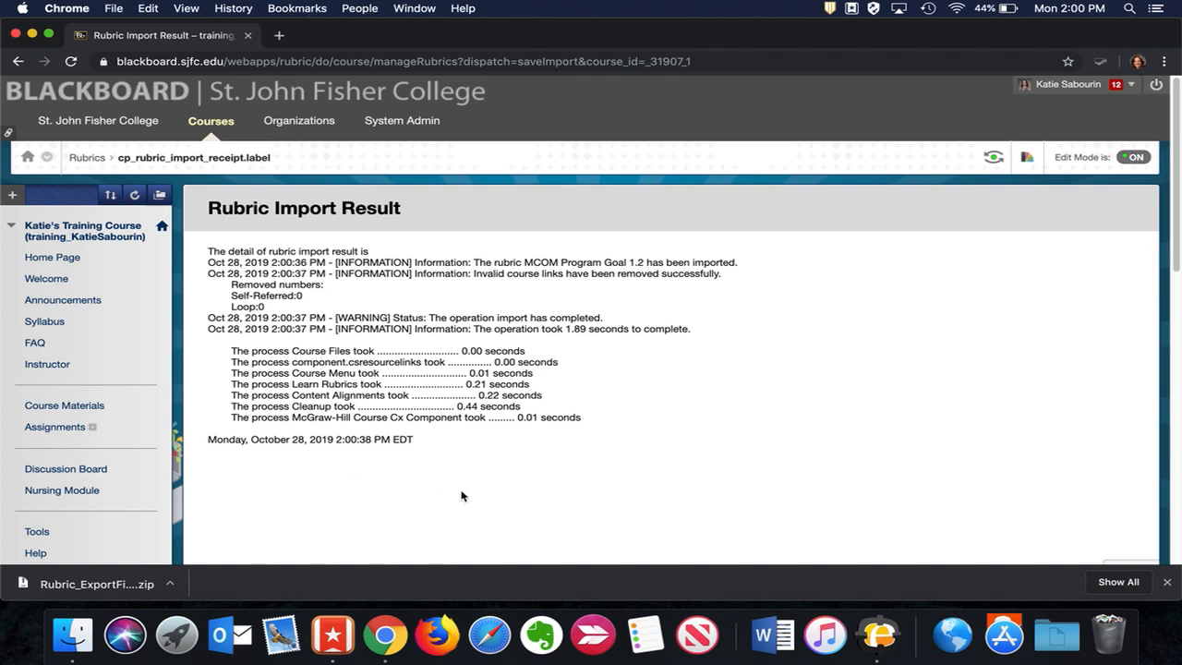
{"action": "scroll", "coordinate": [462, 496], "scroll_direction": "down", "scroll_amount": 1}
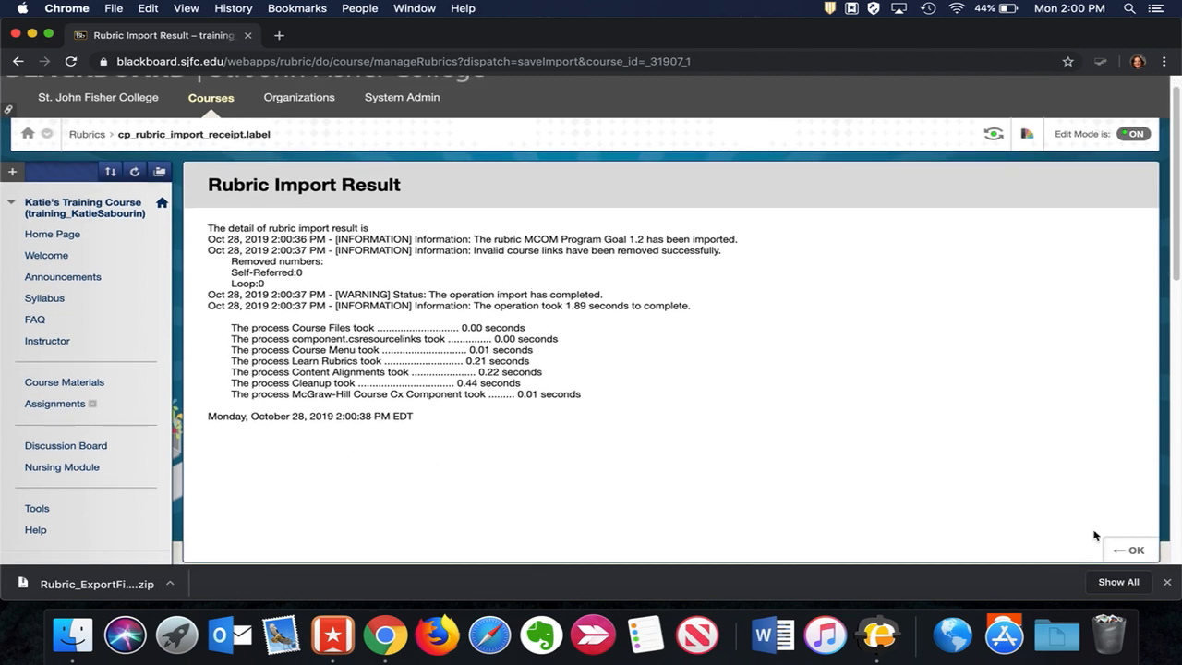
{"action": "left_click", "coordinate": [1133, 553]}
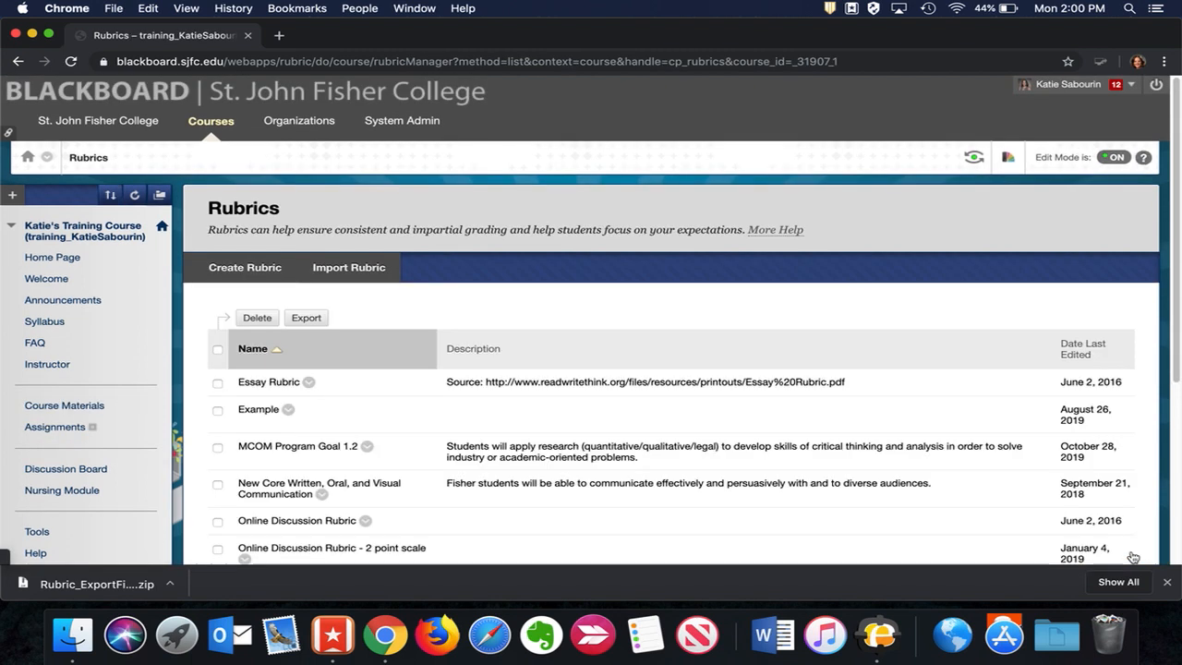
Step: Close the browser's downloads bar and mark the MCOM Program Goal 1.2 rubric in the course's rubric list
{"action": "scroll", "coordinate": [901, 440], "scroll_direction": "down", "scroll_amount": 2}
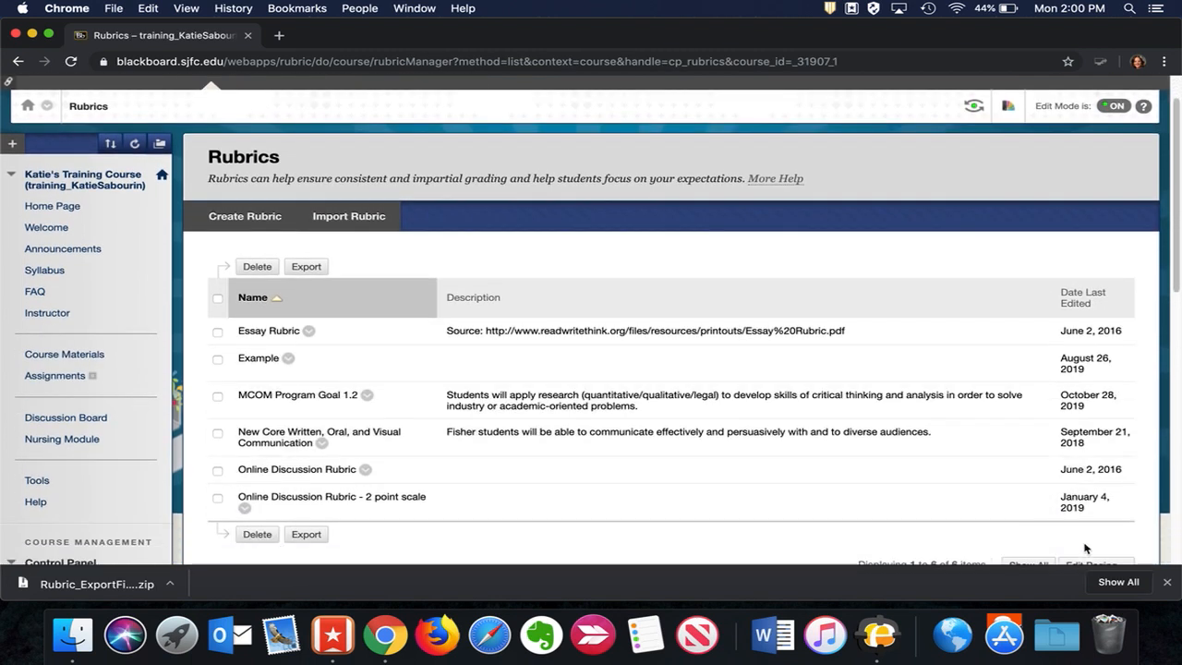
{"action": "left_click", "coordinate": [1167, 582]}
{"action": "scroll", "coordinate": [694, 392], "scroll_direction": "down", "scroll_amount": 1}
{"action": "scroll", "coordinate": [695, 392], "scroll_direction": "down", "scroll_amount": 1}
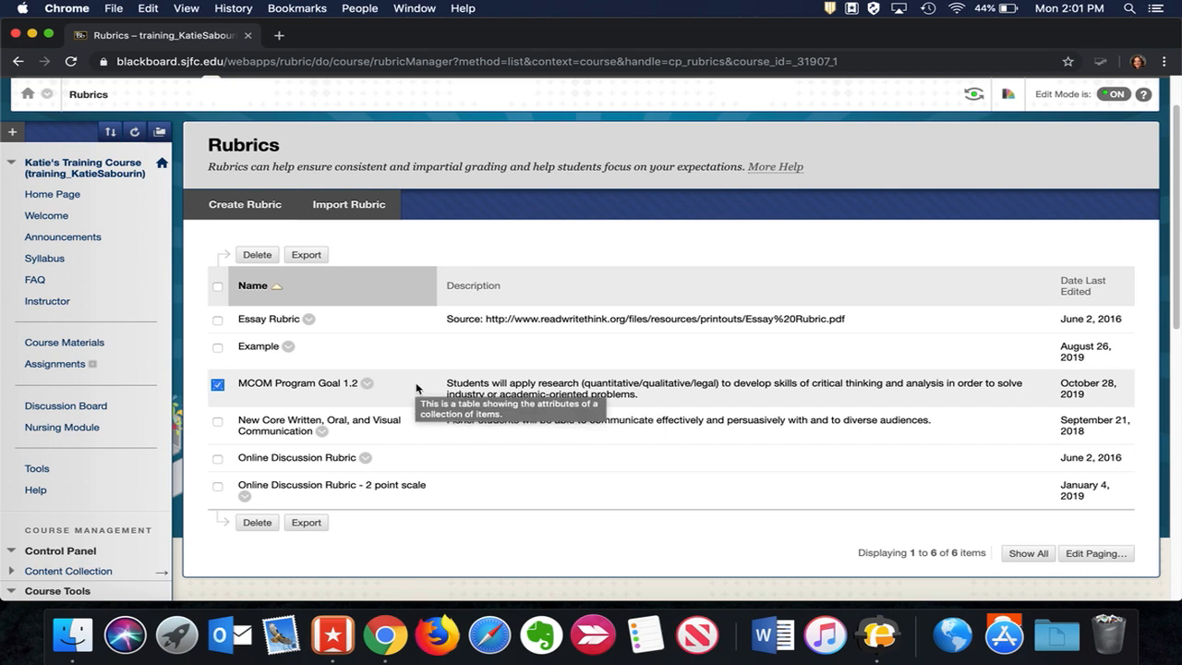
Step: Collapse the course tools list and open the training course's Full Grade Center
{"action": "scroll", "coordinate": [92, 554], "scroll_direction": "down", "scroll_amount": 1}
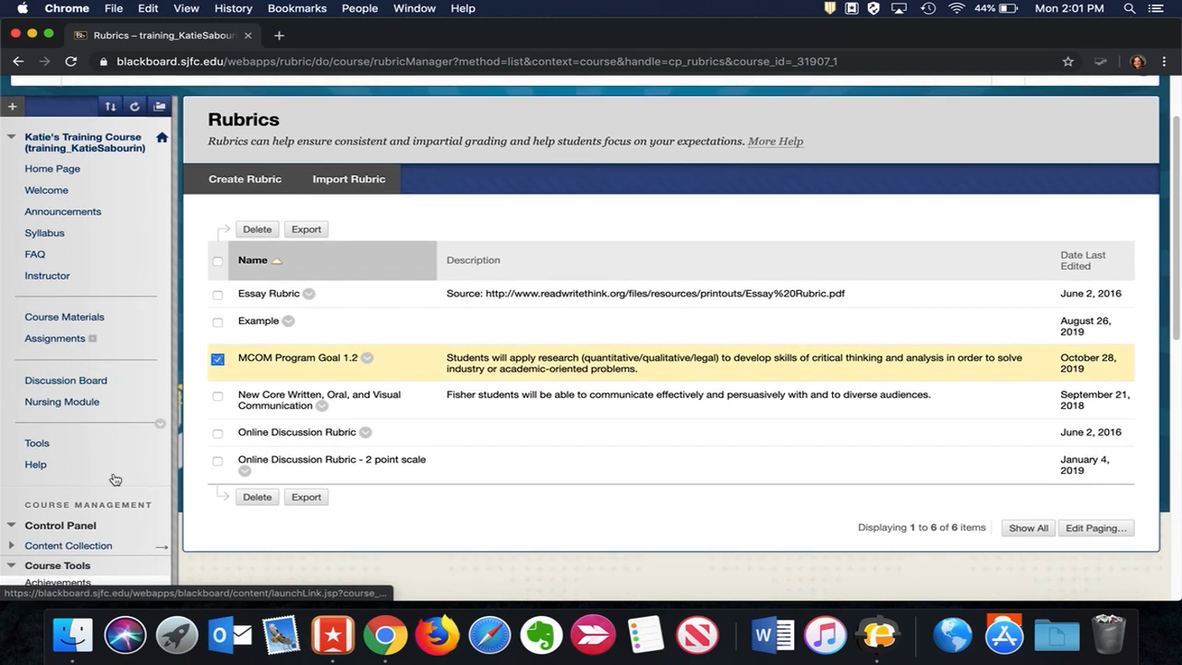
{"action": "left_click", "coordinate": [89, 567]}
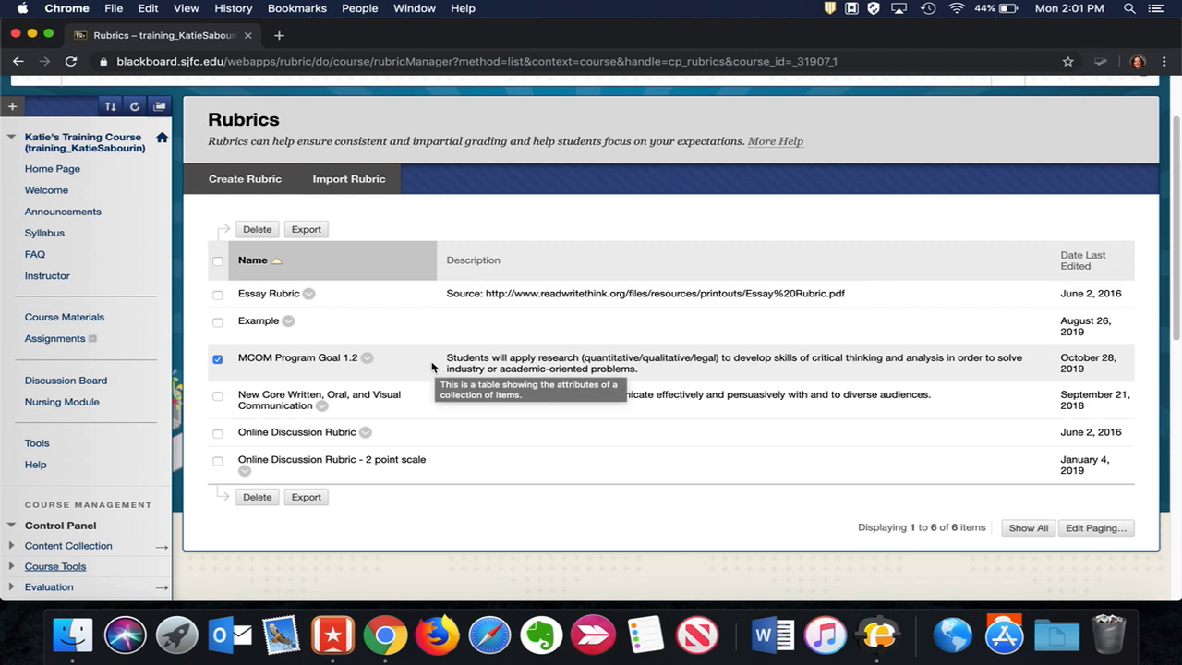
{"action": "scroll", "coordinate": [138, 369], "scroll_direction": "down", "scroll_amount": 3}
{"action": "scroll", "coordinate": [93, 397], "scroll_direction": "down", "scroll_amount": 1}
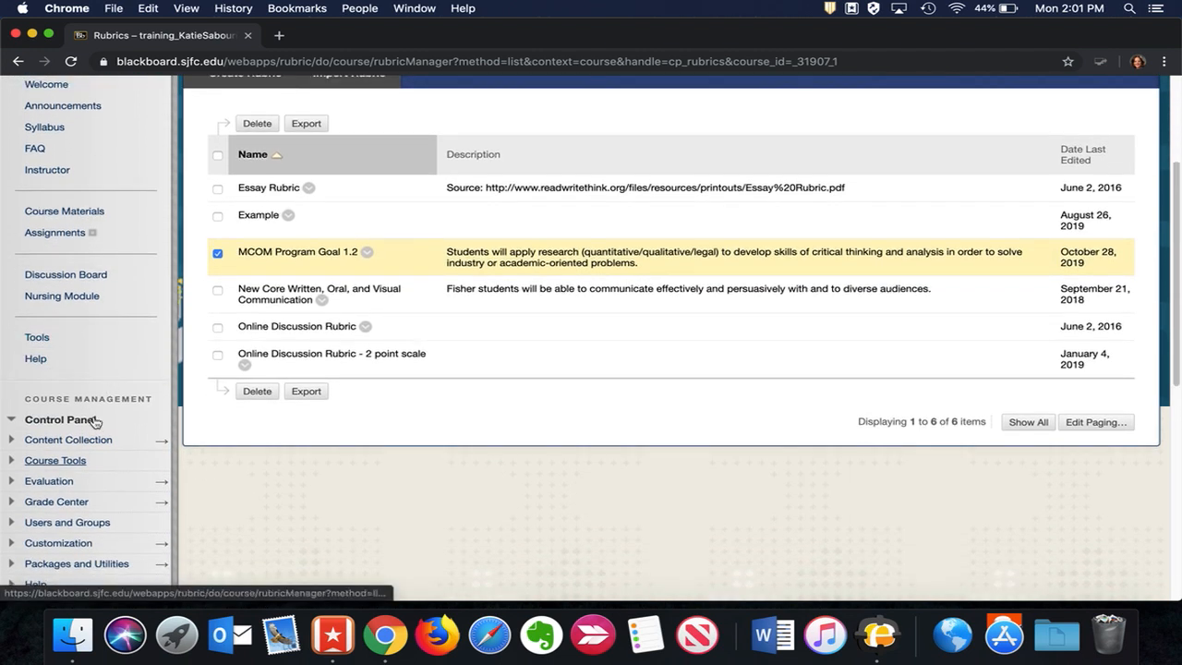
{"action": "left_click", "coordinate": [65, 506]}
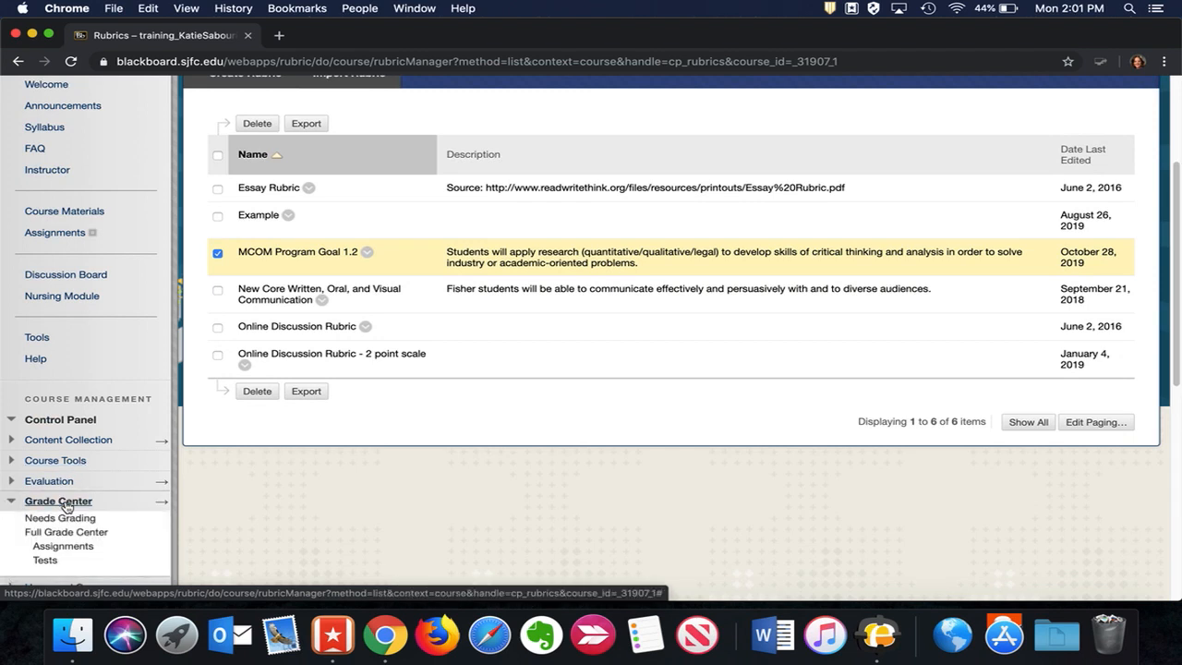
{"action": "left_click", "coordinate": [70, 534]}
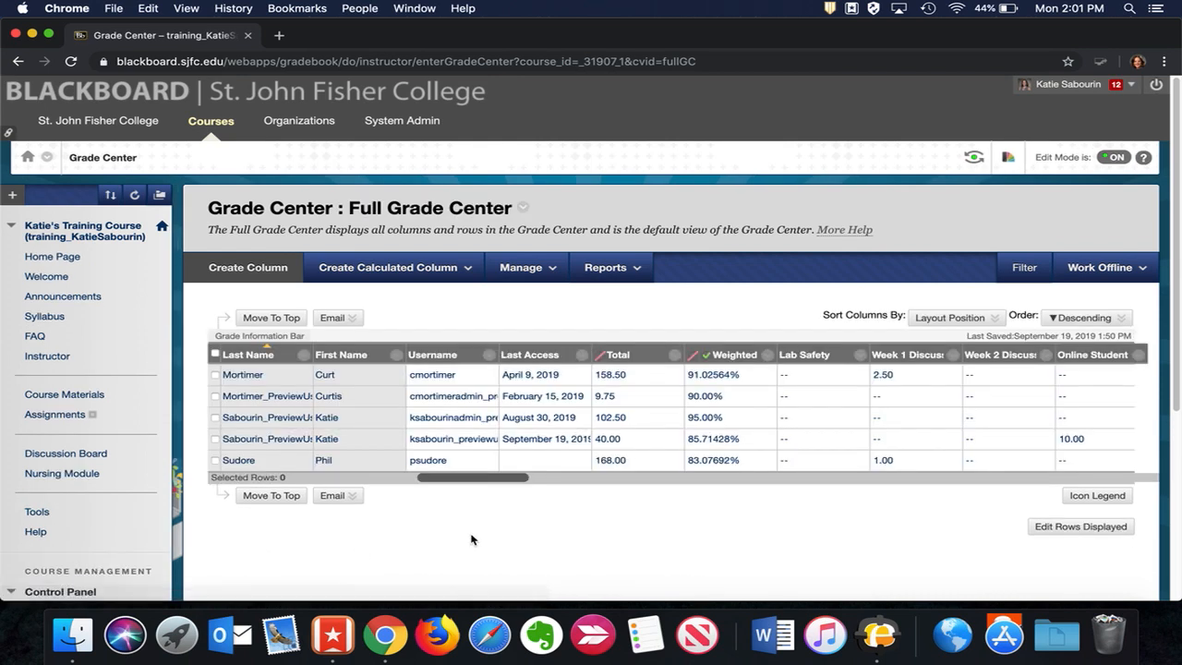
Step: Start a grade column named MCOM Goal 1.2 and associate the MCOM Program Goal 1.2 rubric, using its maximum points as the points possible
{"action": "left_click", "coordinate": [246, 270]}
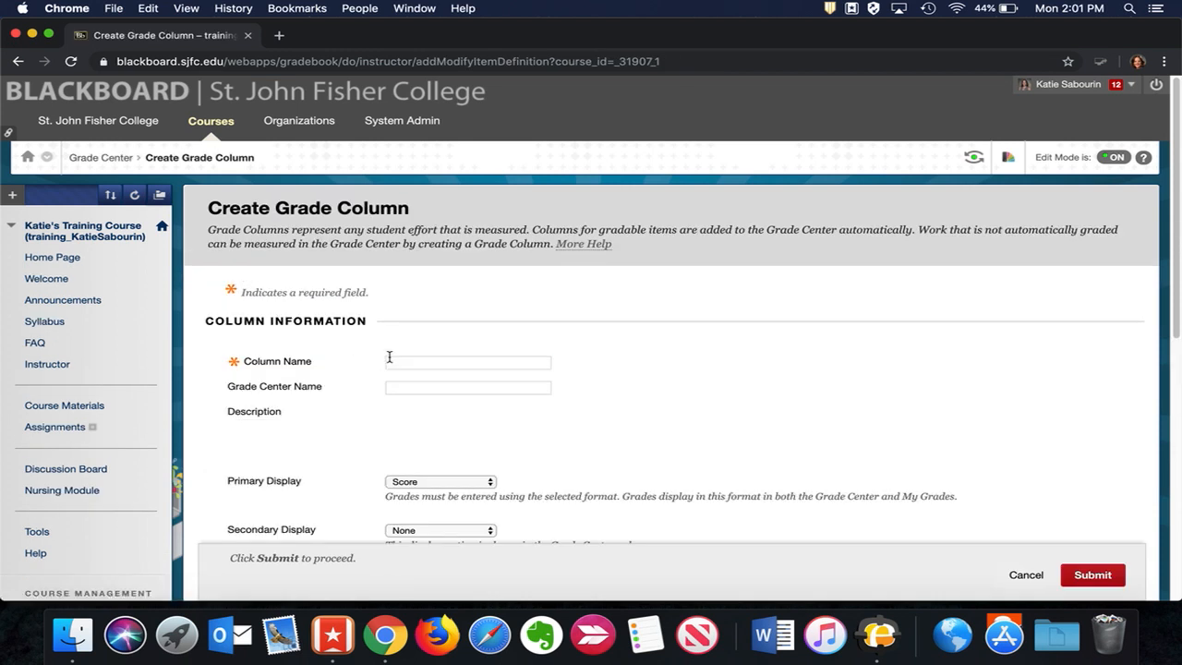
{"action": "type", "text": "MCOM Goal 1.2"}
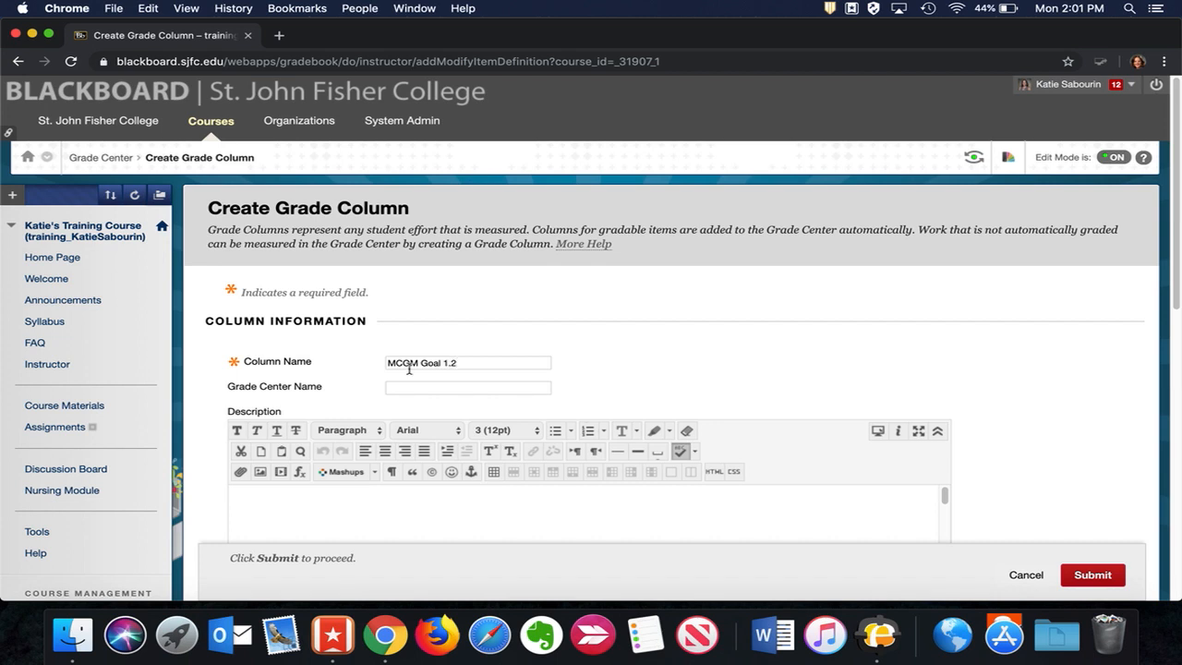
{"action": "scroll", "coordinate": [410, 368], "scroll_direction": "down", "scroll_amount": 6}
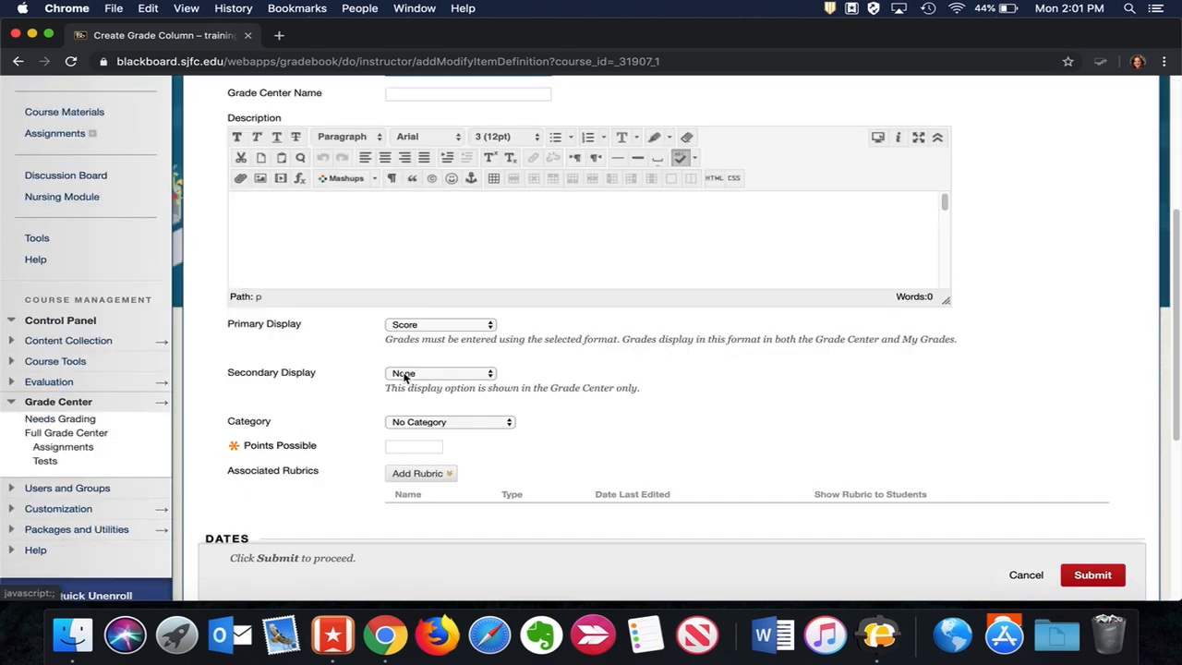
{"action": "scroll", "coordinate": [404, 376], "scroll_direction": "down", "scroll_amount": 1}
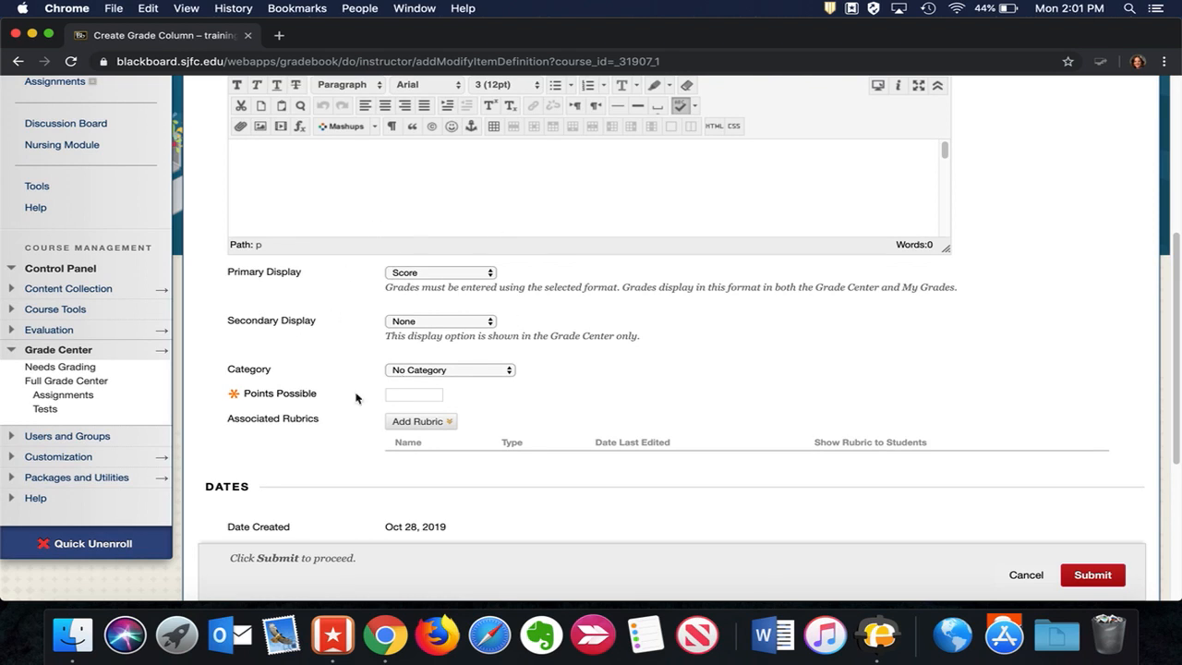
{"action": "scroll", "coordinate": [489, 408], "scroll_direction": "down", "scroll_amount": 1}
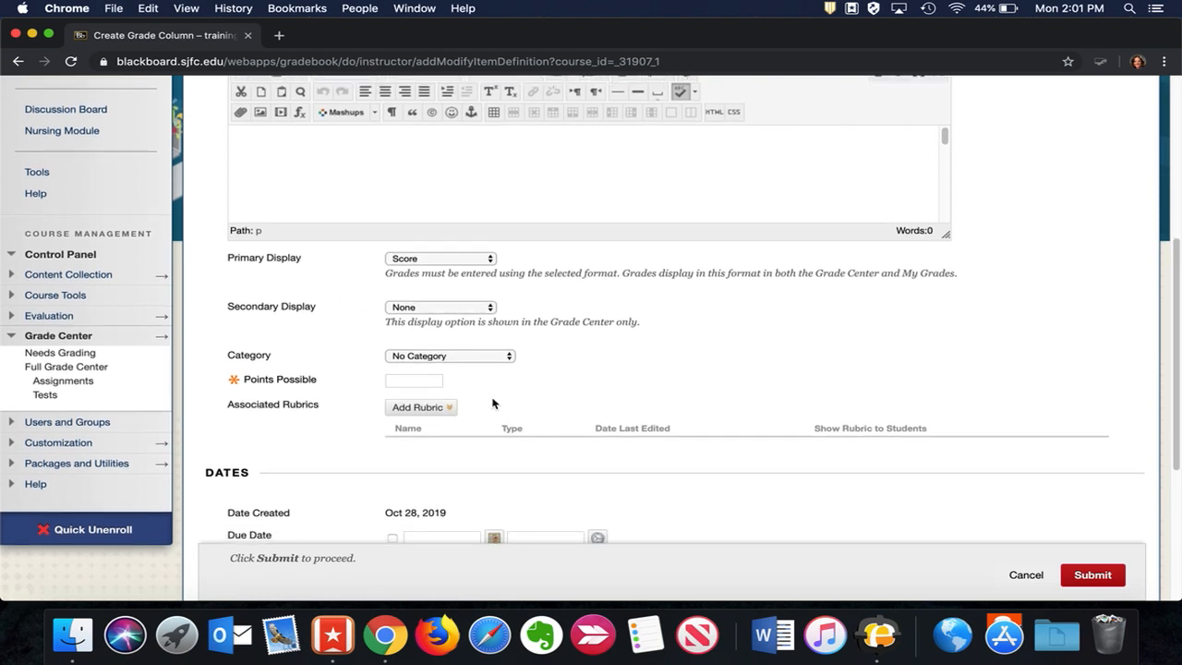
{"action": "mouse_move", "coordinate": [426, 407]}
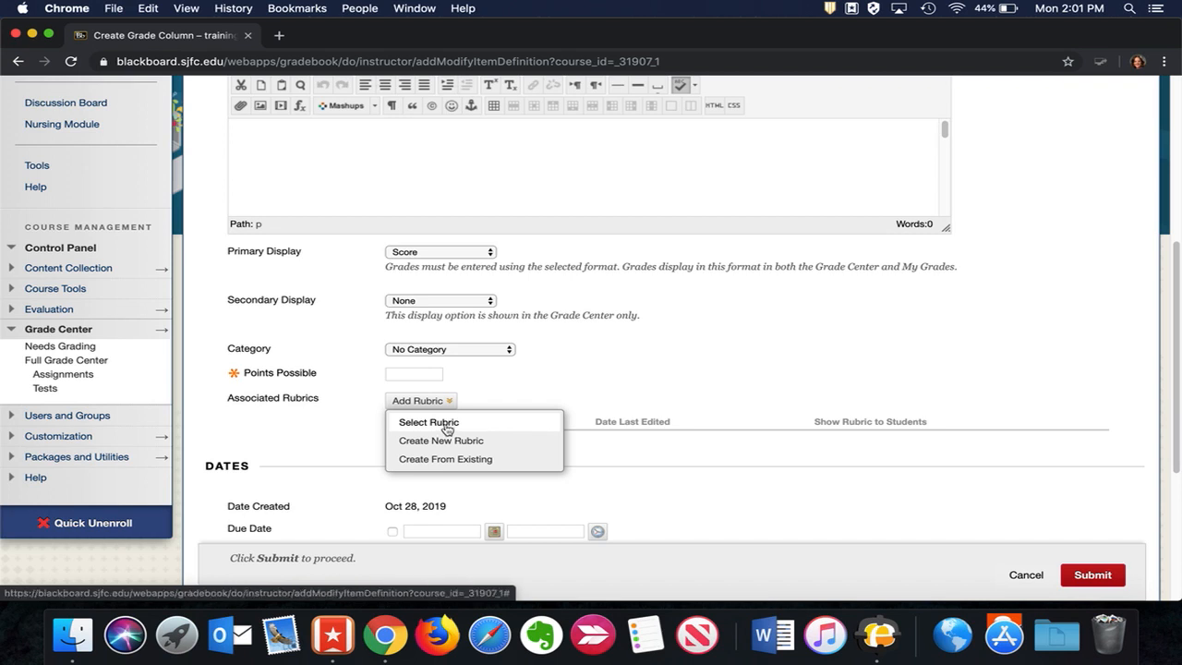
{"action": "left_click", "coordinate": [444, 423]}
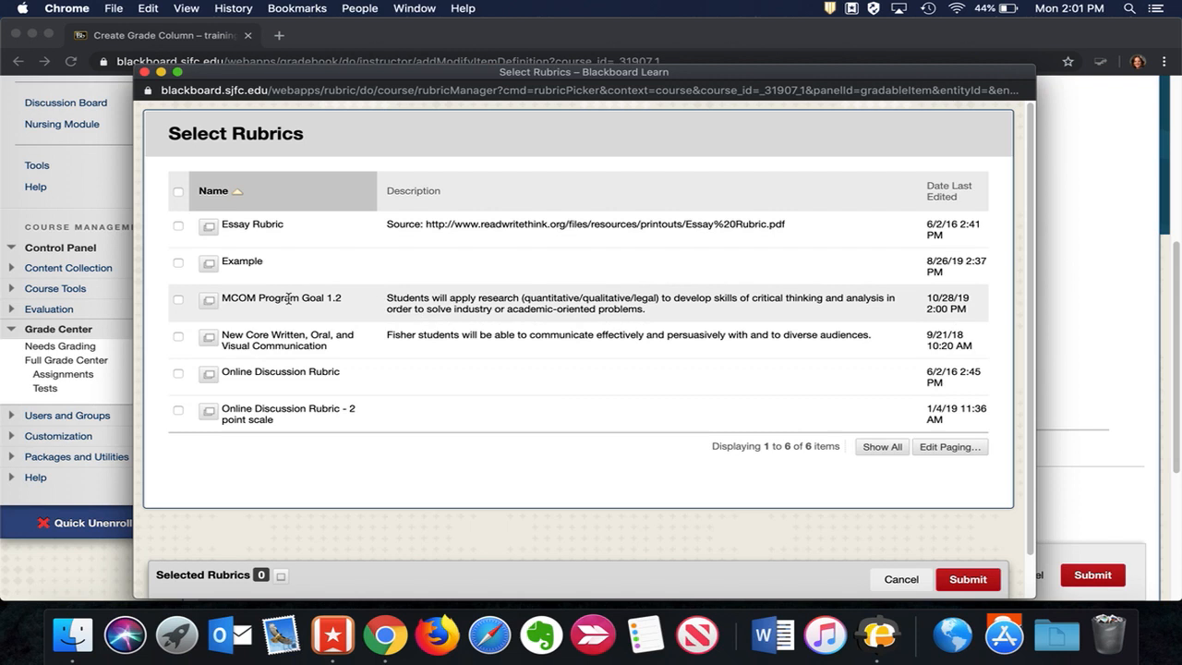
{"action": "left_click", "coordinate": [179, 300]}
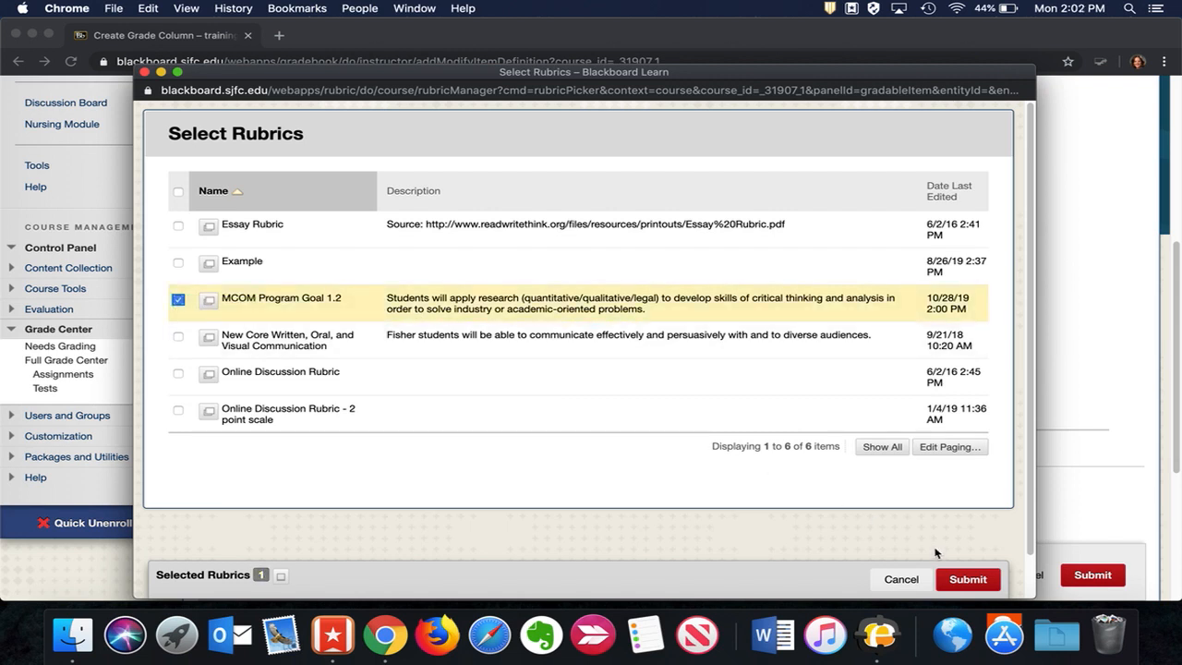
{"action": "left_click", "coordinate": [959, 582]}
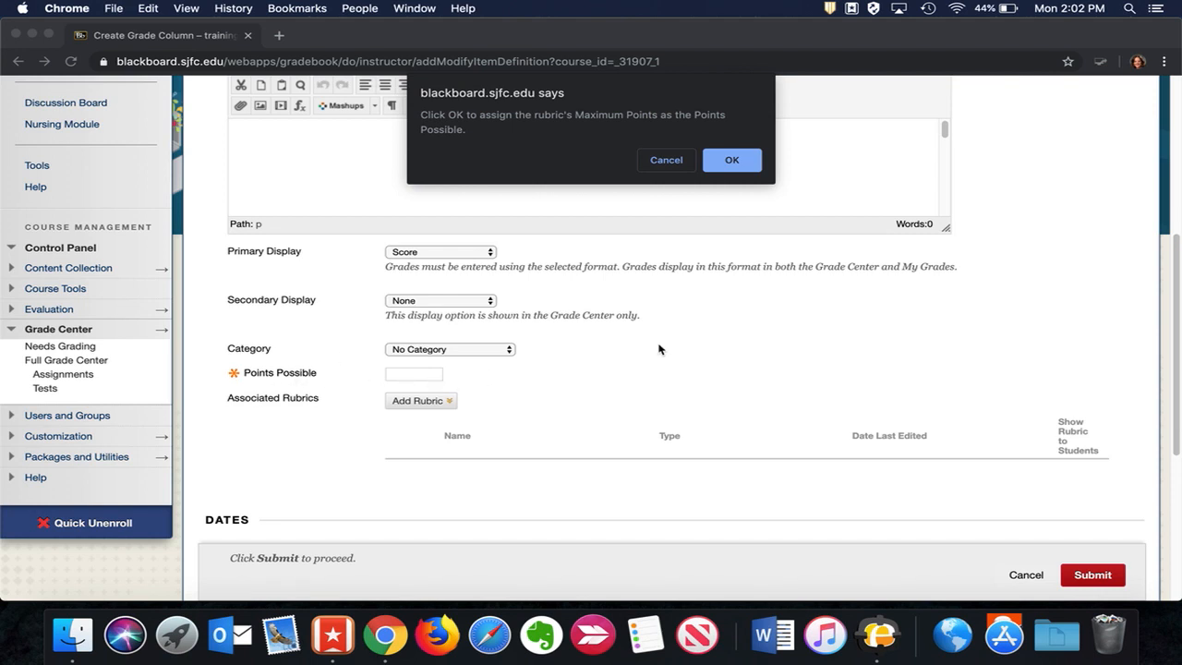
{"action": "left_click", "coordinate": [732, 161]}
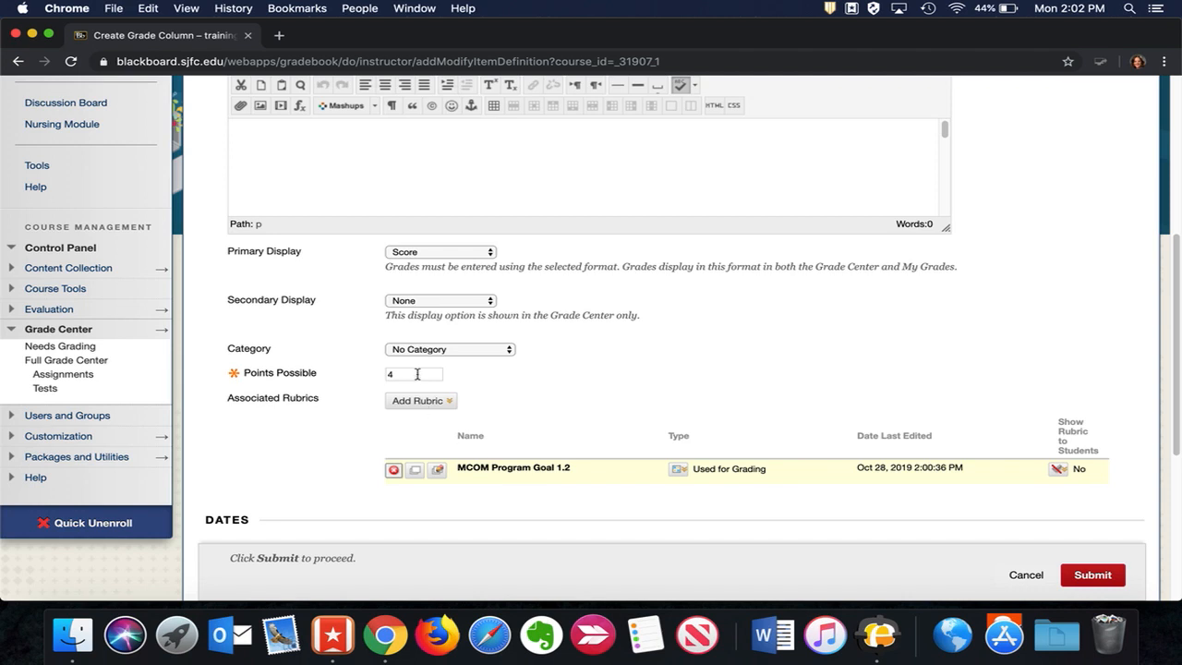
Step: Exclude the new column from Grade Center calculations, hide it from students, and submit it
{"action": "left_click_drag", "start_coordinate": [416, 373], "coordinate": [383, 378]}
{"action": "left_click", "coordinate": [500, 388]}
{"action": "scroll", "coordinate": [708, 366], "scroll_direction": "down", "scroll_amount": 8}
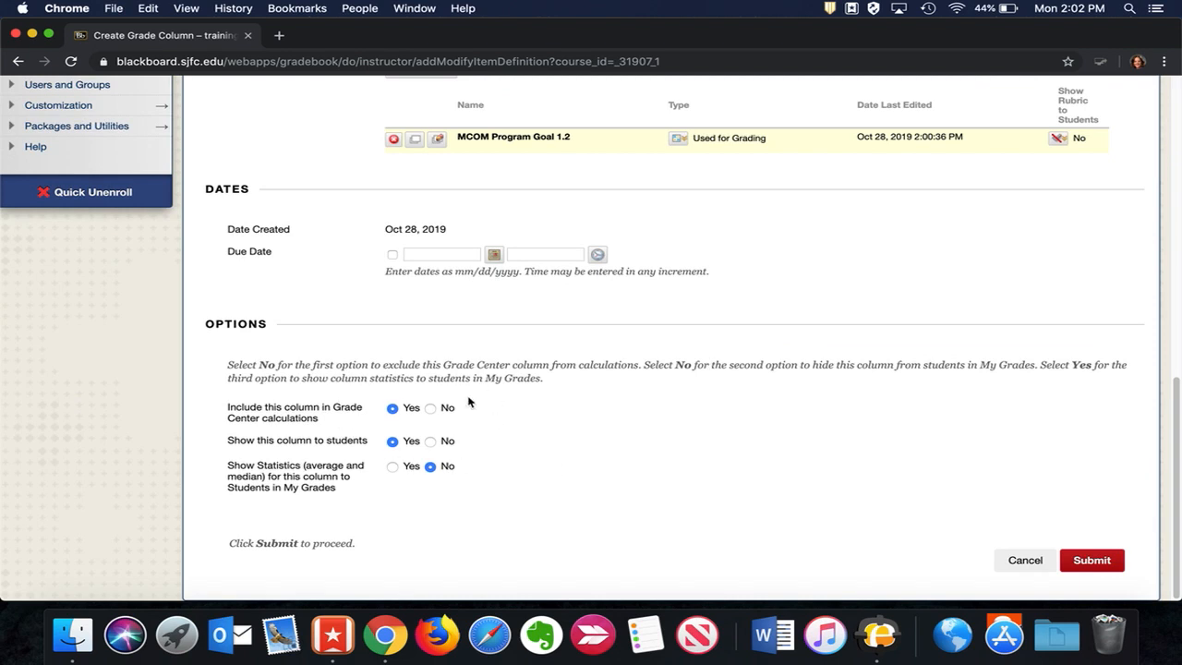
{"action": "left_click", "coordinate": [430, 409]}
{"action": "left_click", "coordinate": [430, 441]}
{"action": "left_click", "coordinate": [1095, 565]}
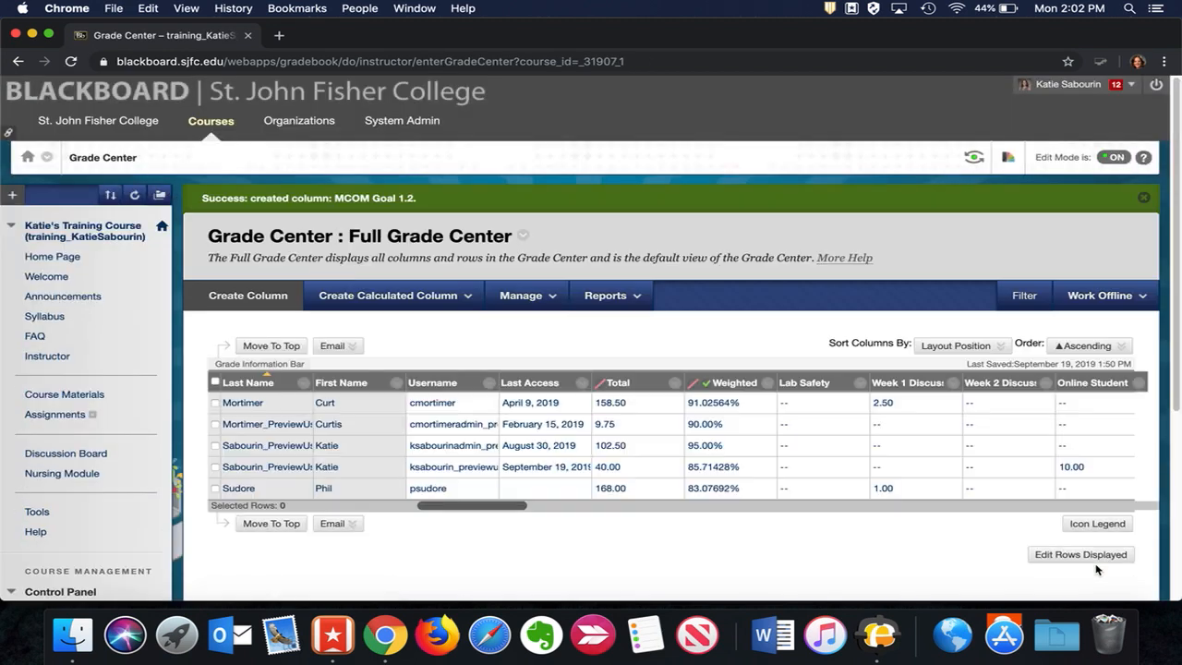
Step: Open the first listed student's grade details for the MCOM Goal 1.2 column and bring up its grading rubric
{"action": "left_click_drag", "start_coordinate": [518, 505], "coordinate": [1129, 524]}
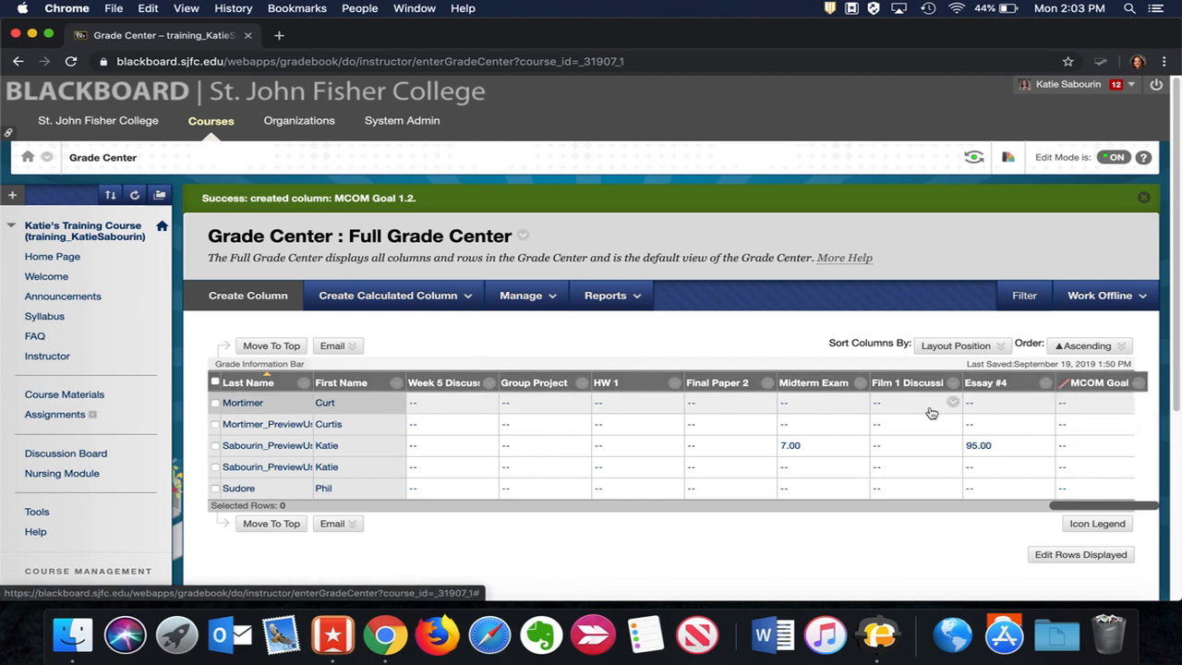
{"action": "left_click", "coordinate": [1127, 404]}
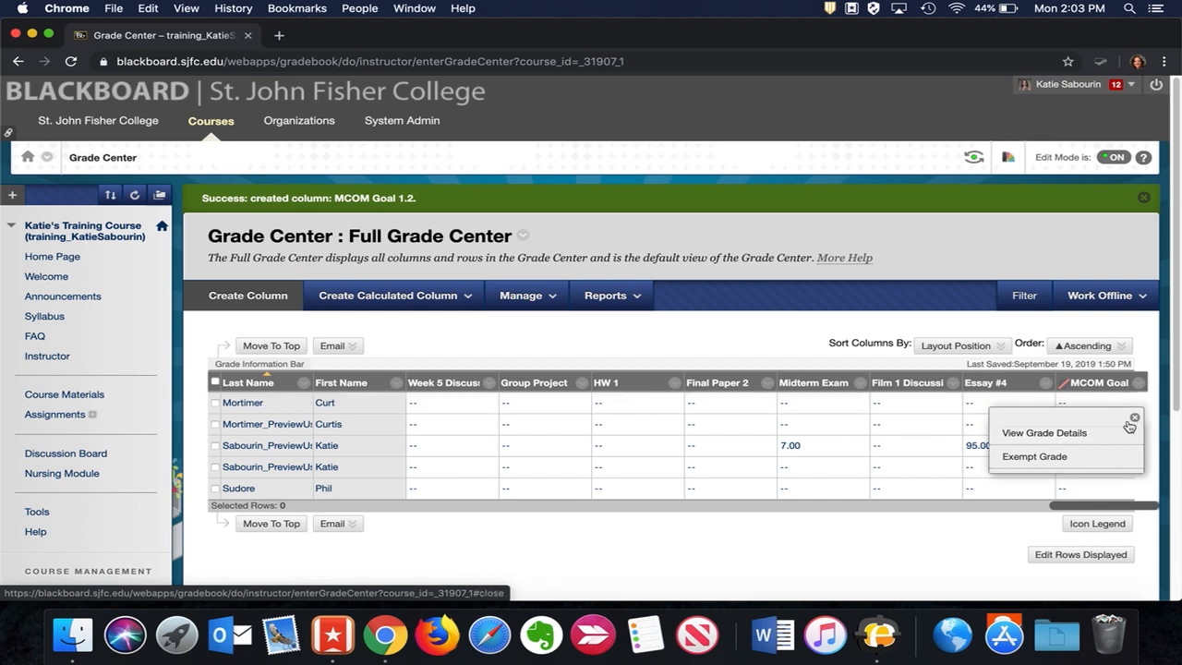
{"action": "left_click", "coordinate": [1157, 532]}
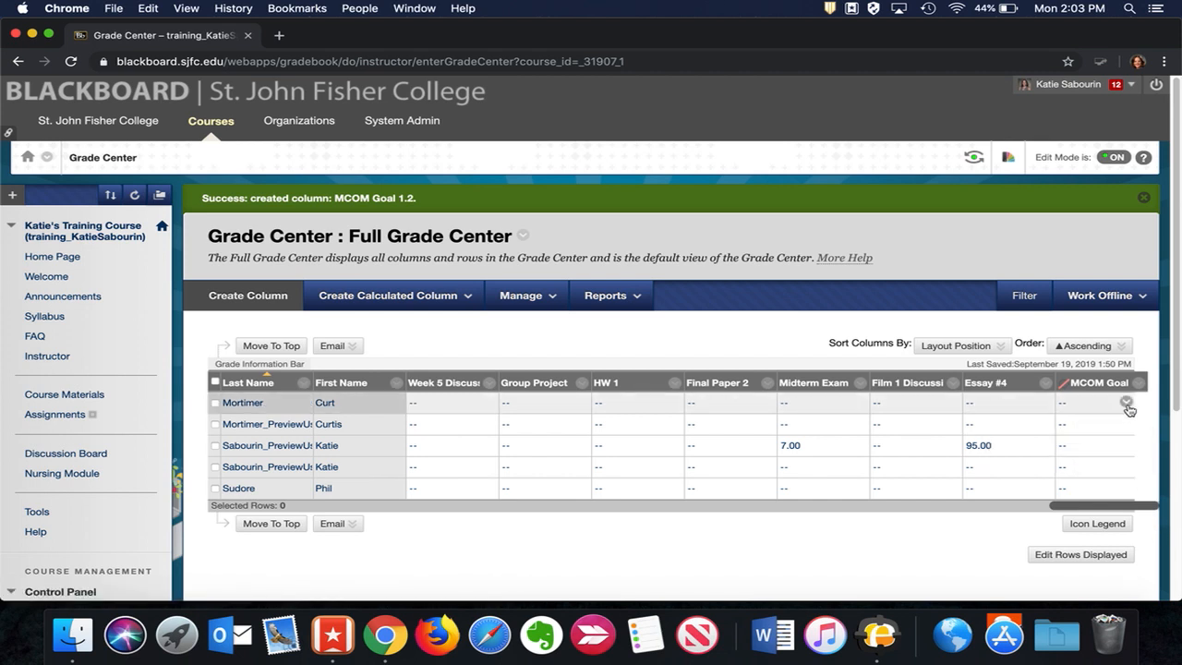
{"action": "left_click", "coordinate": [1127, 404]}
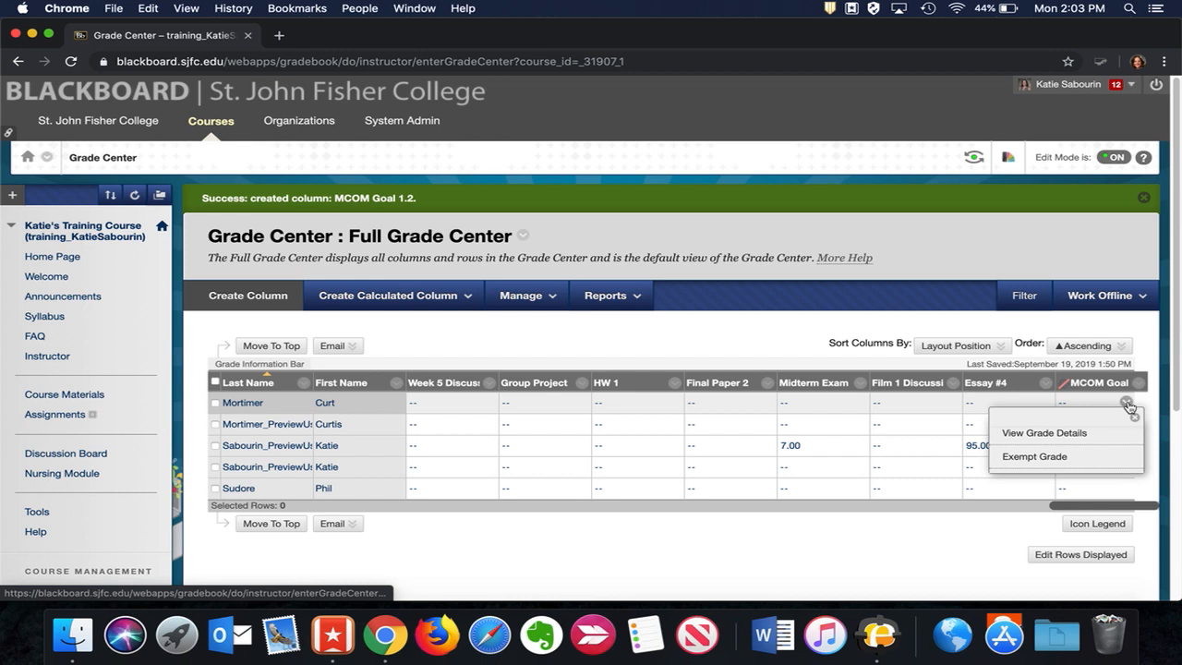
{"action": "left_click", "coordinate": [1085, 434]}
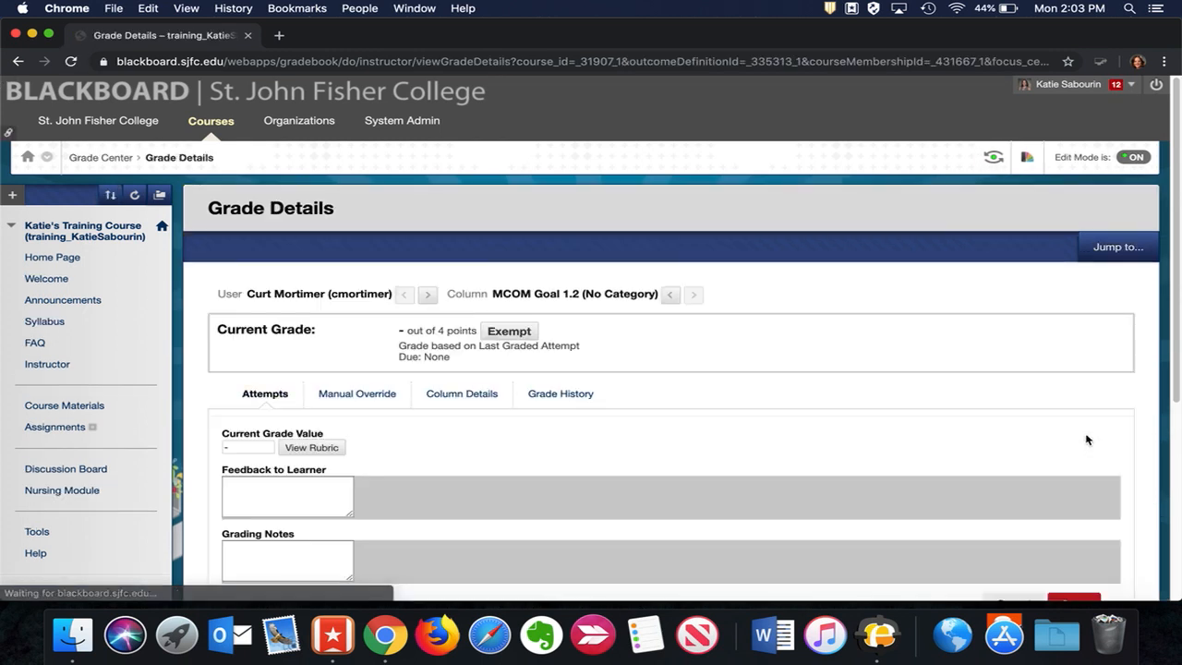
{"action": "scroll", "coordinate": [839, 399], "scroll_direction": "down", "scroll_amount": 5}
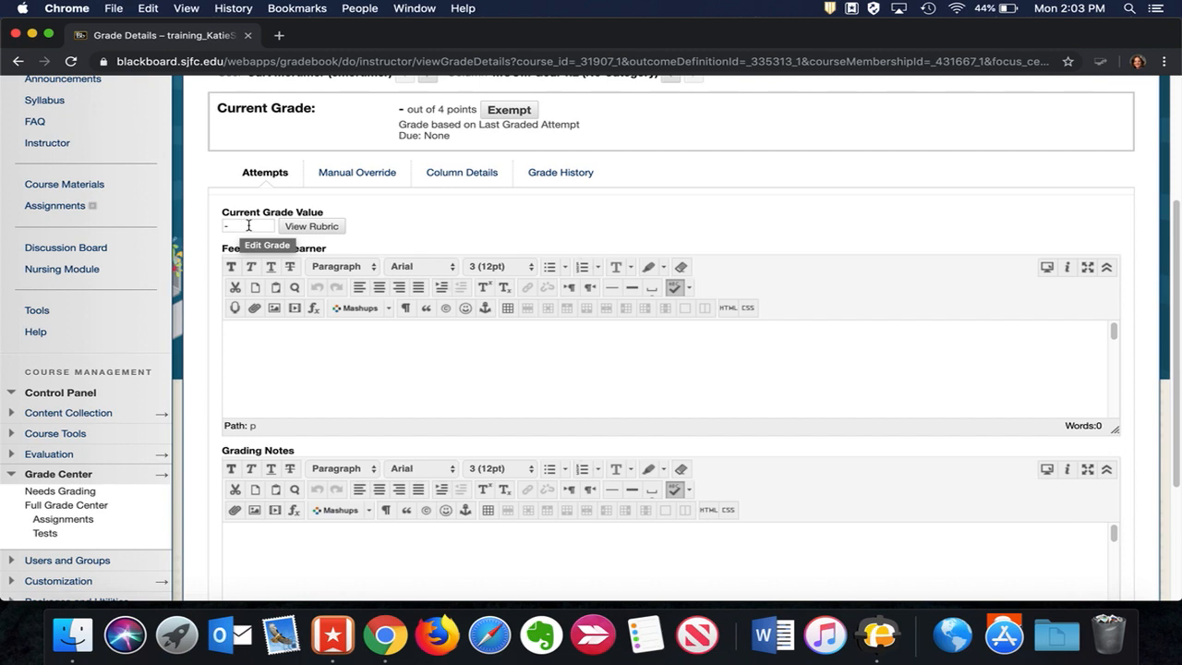
{"action": "left_click", "coordinate": [323, 228]}
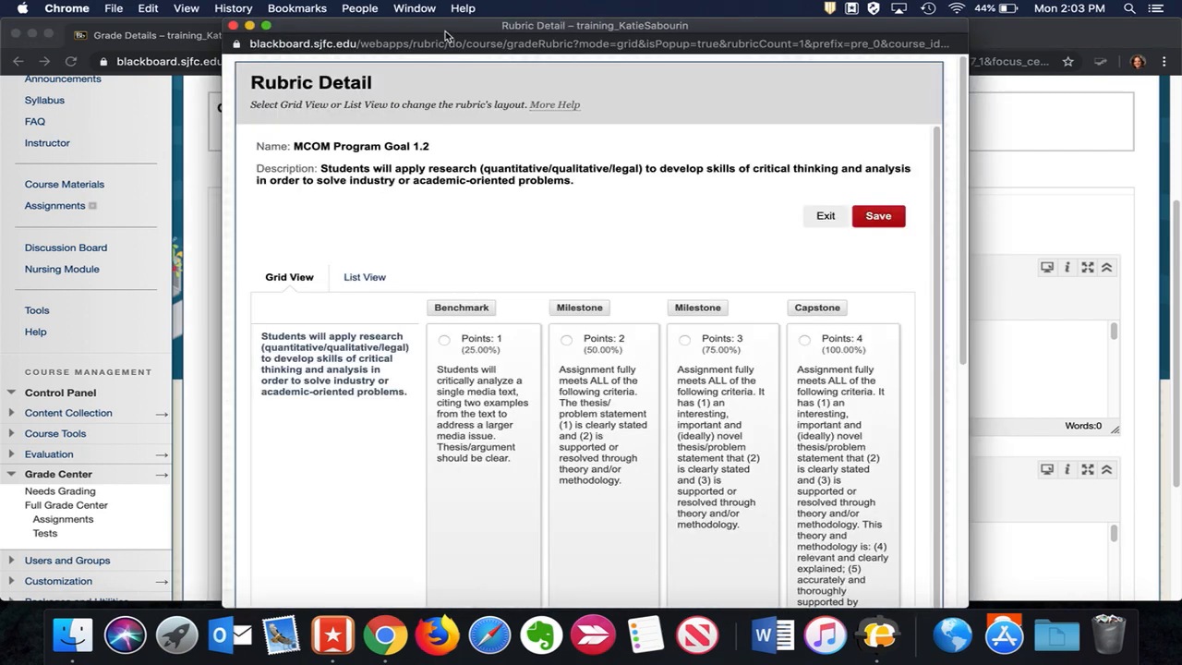
Step: Widen the rubric window to fit all four levels, and review the rubric's description and criterion text
{"action": "left_click_drag", "start_coordinate": [445, 32], "coordinate": [357, 28]}
{"action": "left_click_drag", "start_coordinate": [877, 605], "coordinate": [1139, 606]}
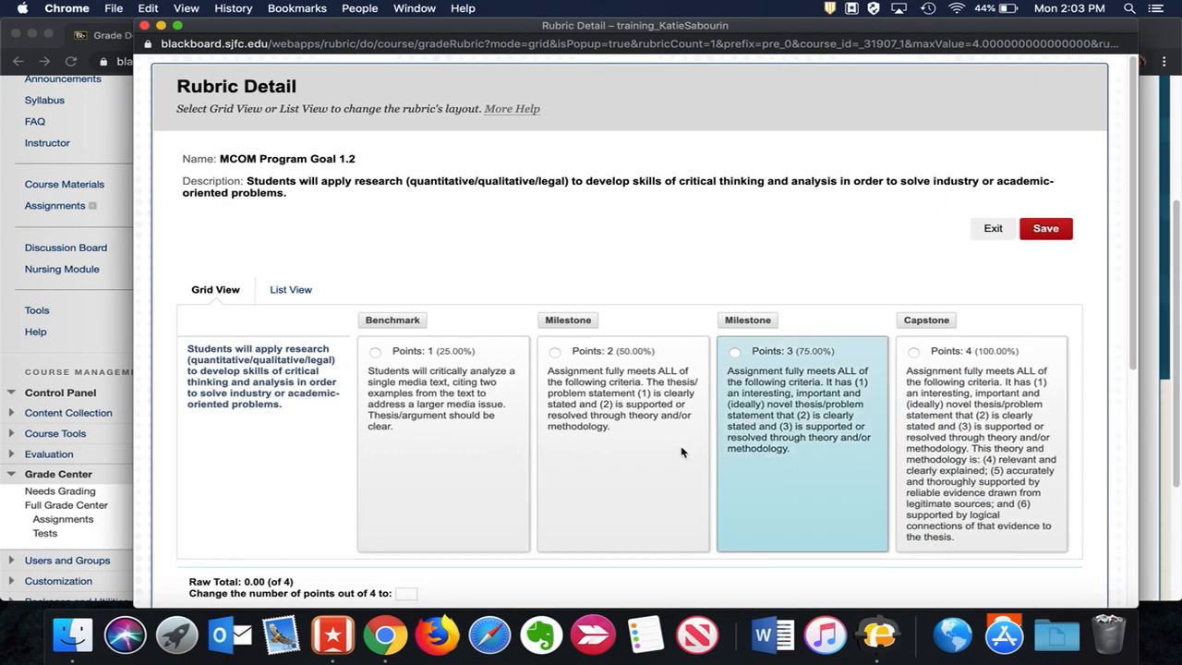
{"action": "left_click_drag", "start_coordinate": [357, 159], "coordinate": [314, 204]}
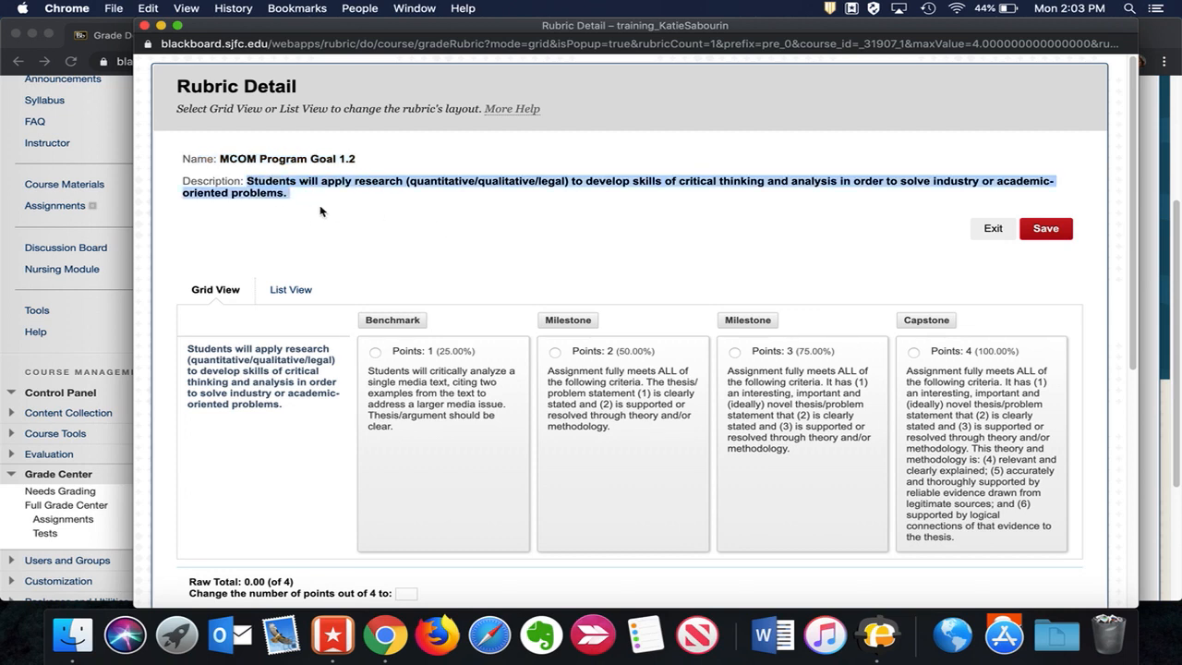
{"action": "left_click_drag", "start_coordinate": [188, 351], "coordinate": [290, 406]}
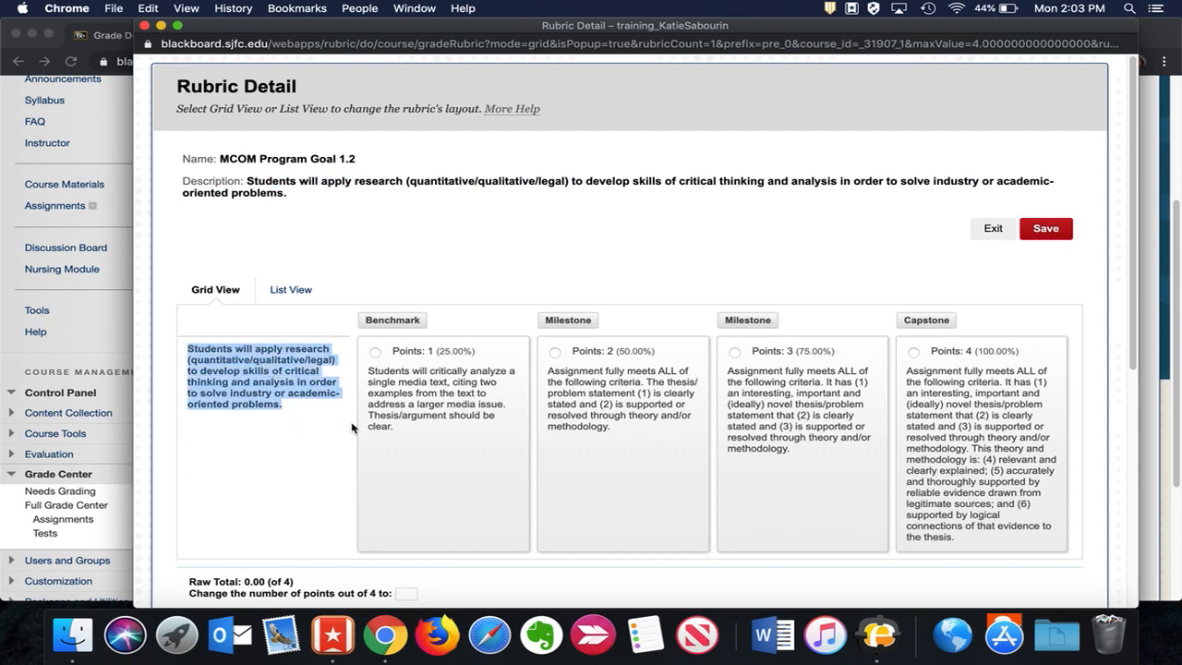
Step: Try out the criterion's achievement levels one after another, including Benchmark, both Milestones and Capstone, as the student's rating
{"action": "left_click_drag", "start_coordinate": [370, 373], "coordinate": [440, 434]}
{"action": "left_click", "coordinate": [466, 462]}
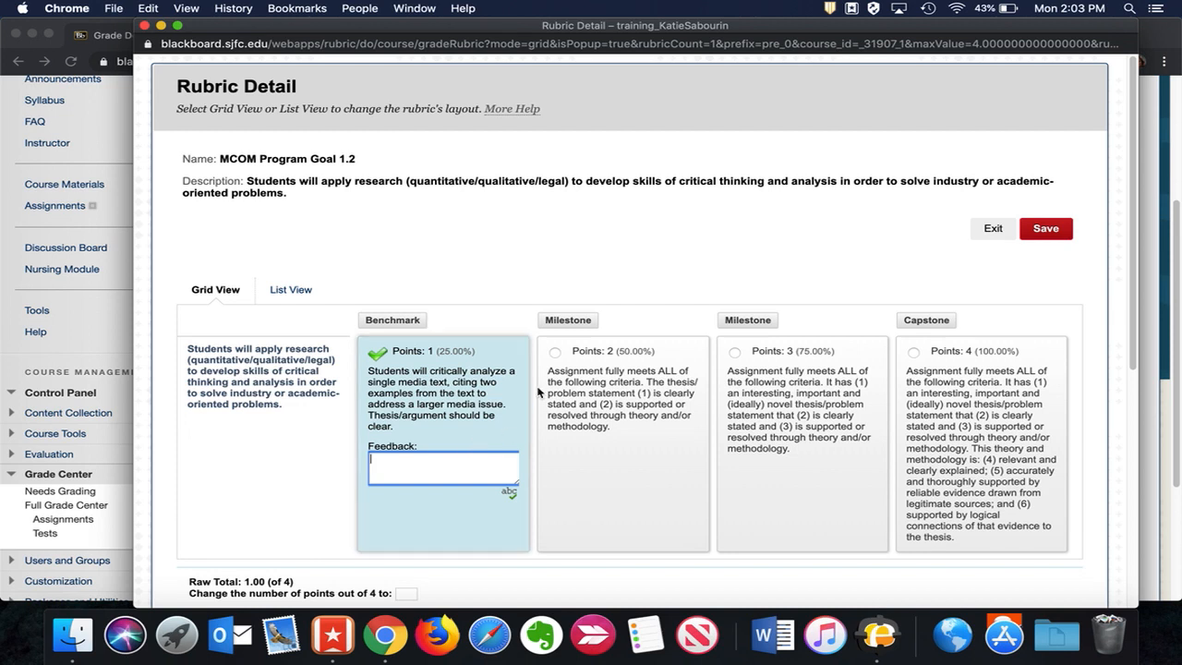
{"action": "left_click_drag", "start_coordinate": [547, 371], "coordinate": [625, 418]}
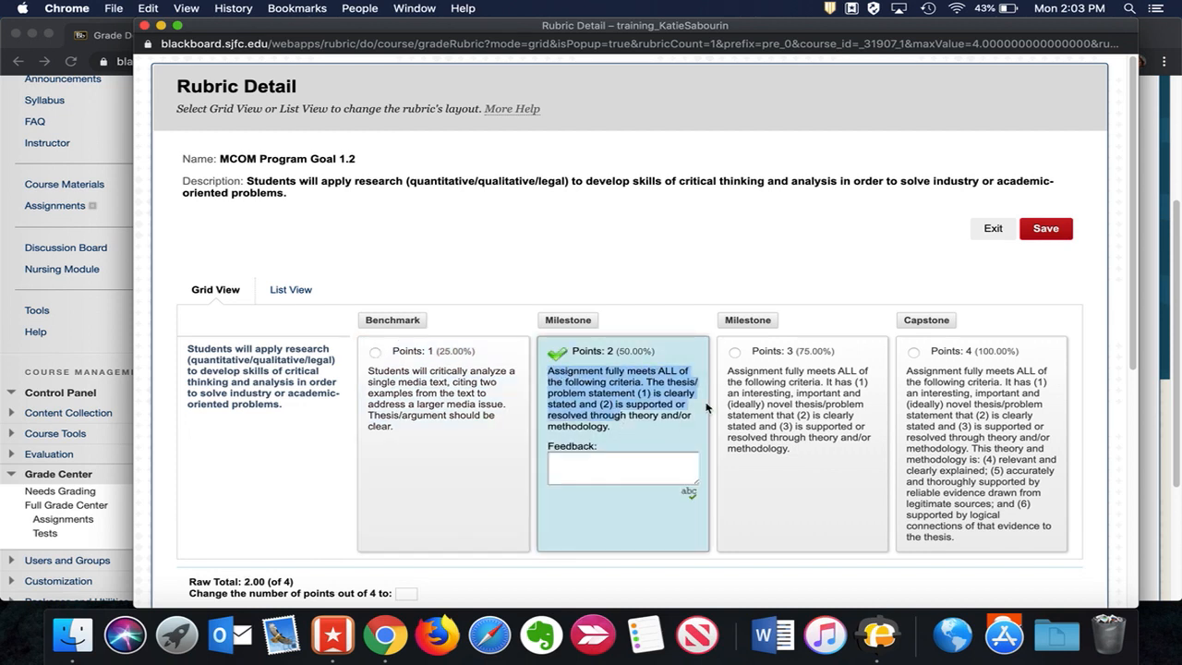
{"action": "left_click_drag", "start_coordinate": [728, 372], "coordinate": [810, 437]}
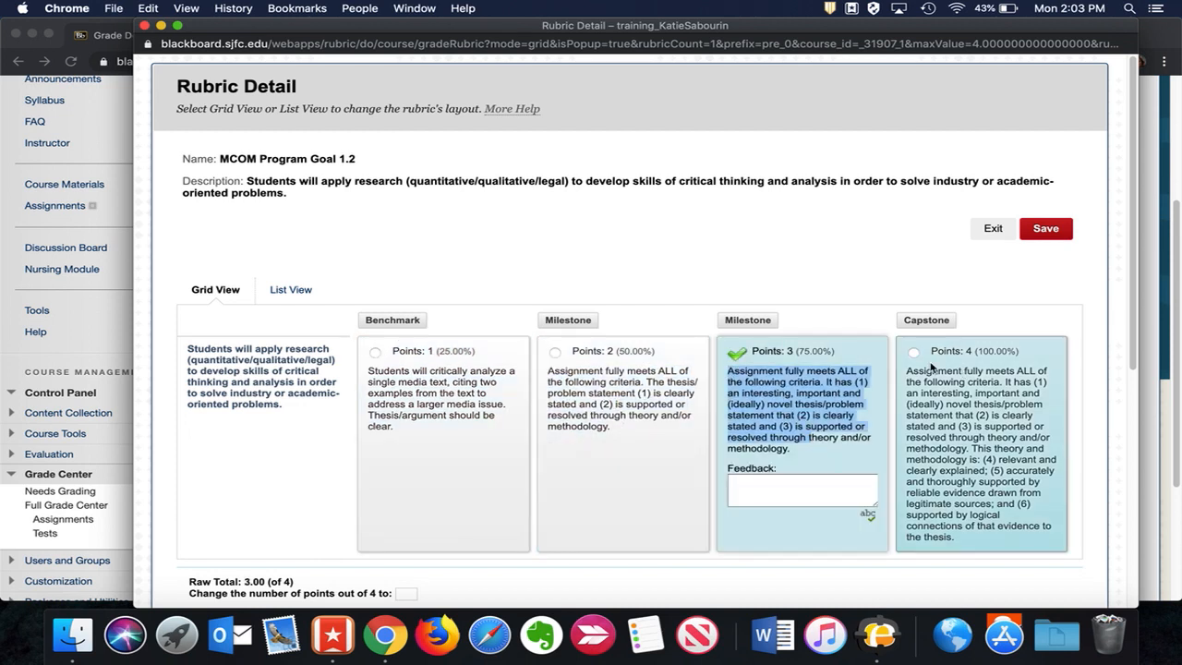
{"action": "left_click_drag", "start_coordinate": [905, 372], "coordinate": [984, 536]}
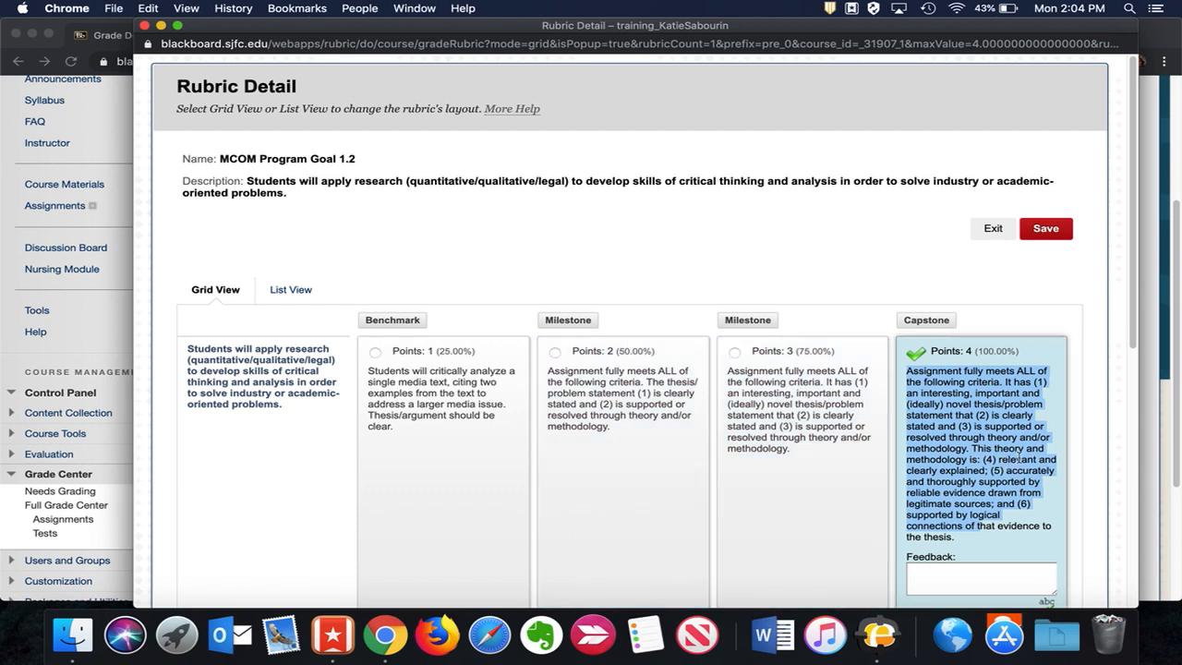
{"action": "left_click", "coordinate": [787, 444]}
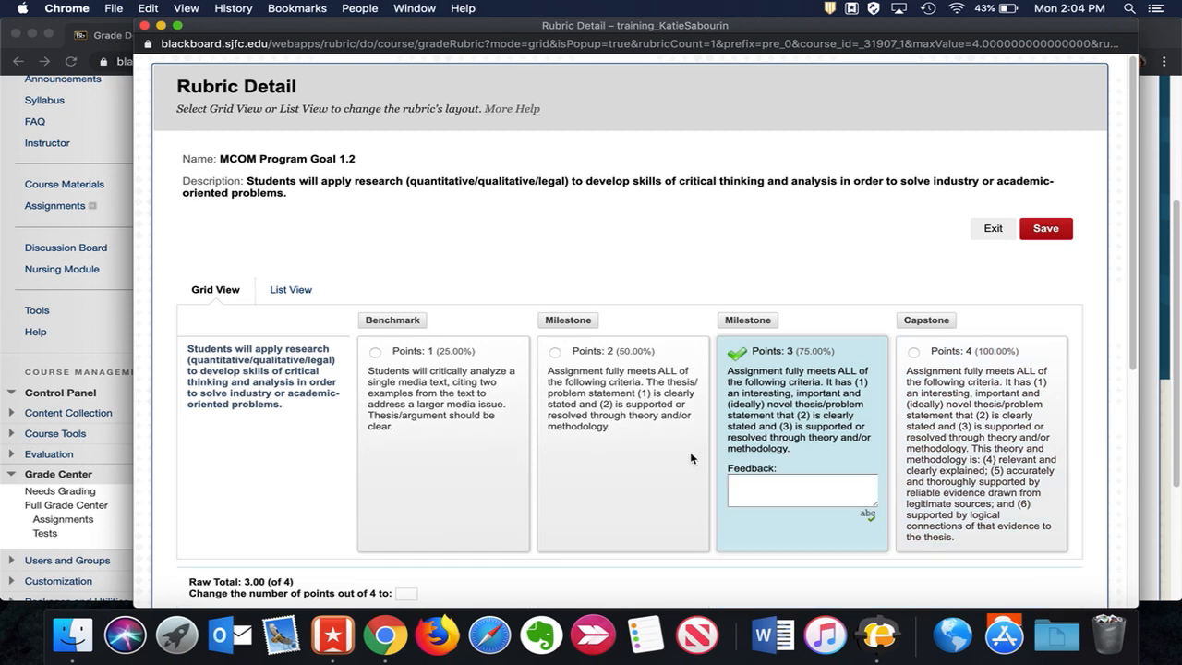
{"action": "left_click", "coordinate": [657, 457]}
{"action": "left_click", "coordinate": [488, 440]}
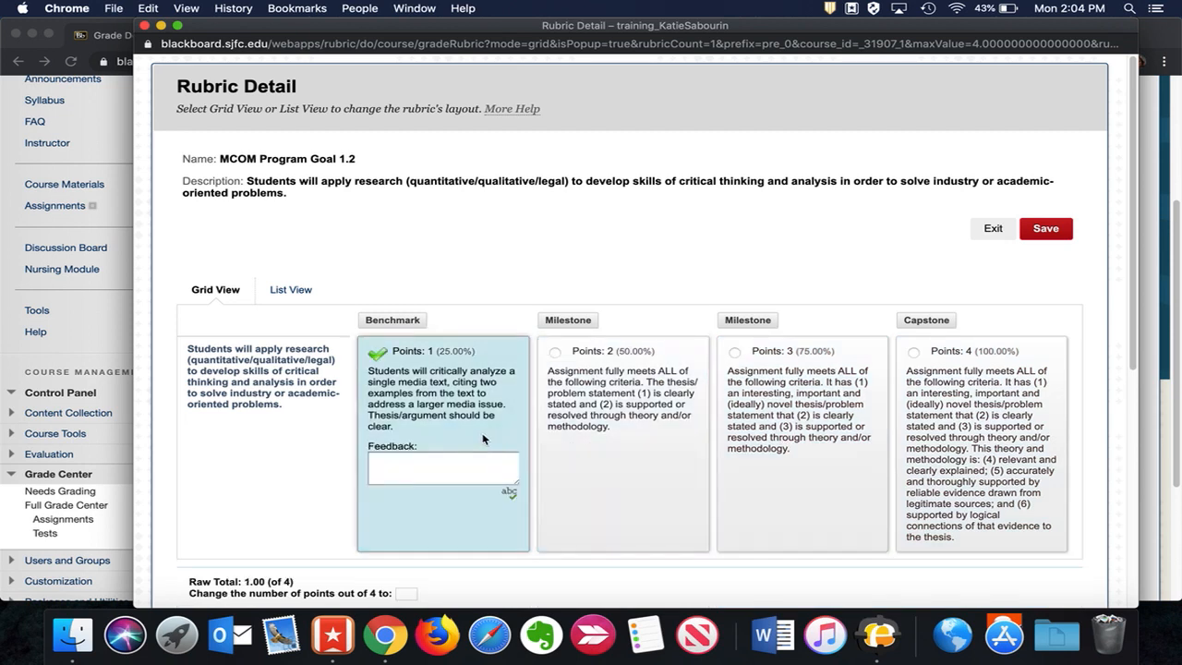
{"action": "left_click", "coordinate": [591, 441]}
{"action": "left_click", "coordinate": [838, 450]}
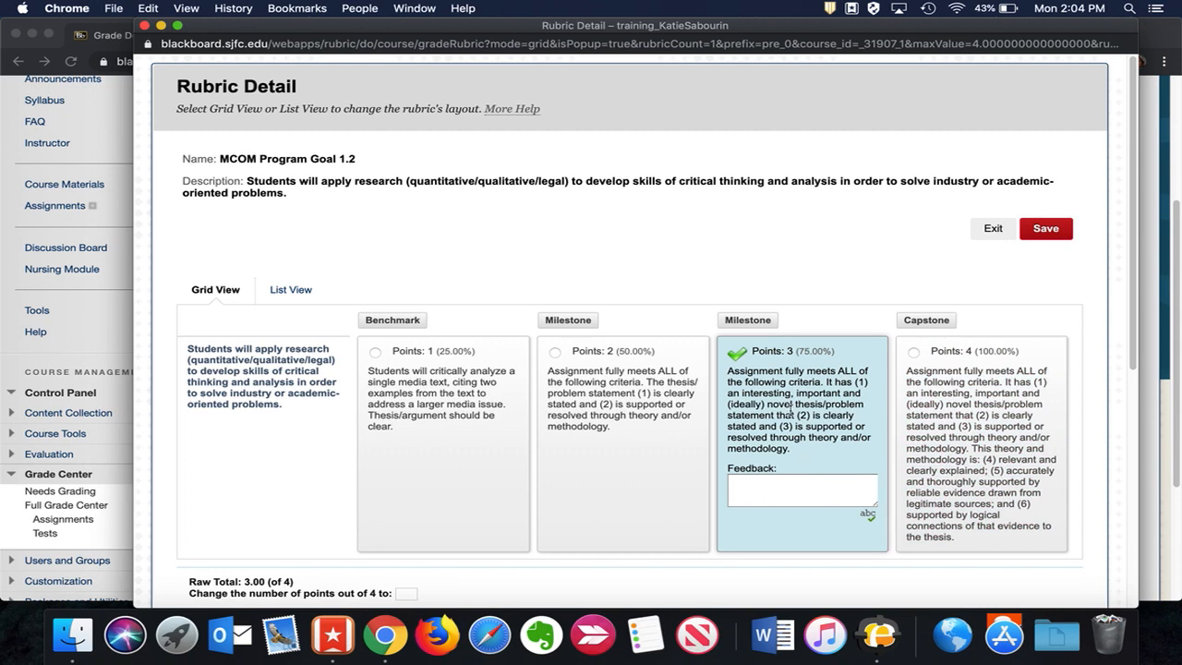
Step: Rate the student's criterion at the Capstone level with 4 points, save the rubric, and submit the grade
{"action": "left_click", "coordinate": [959, 414]}
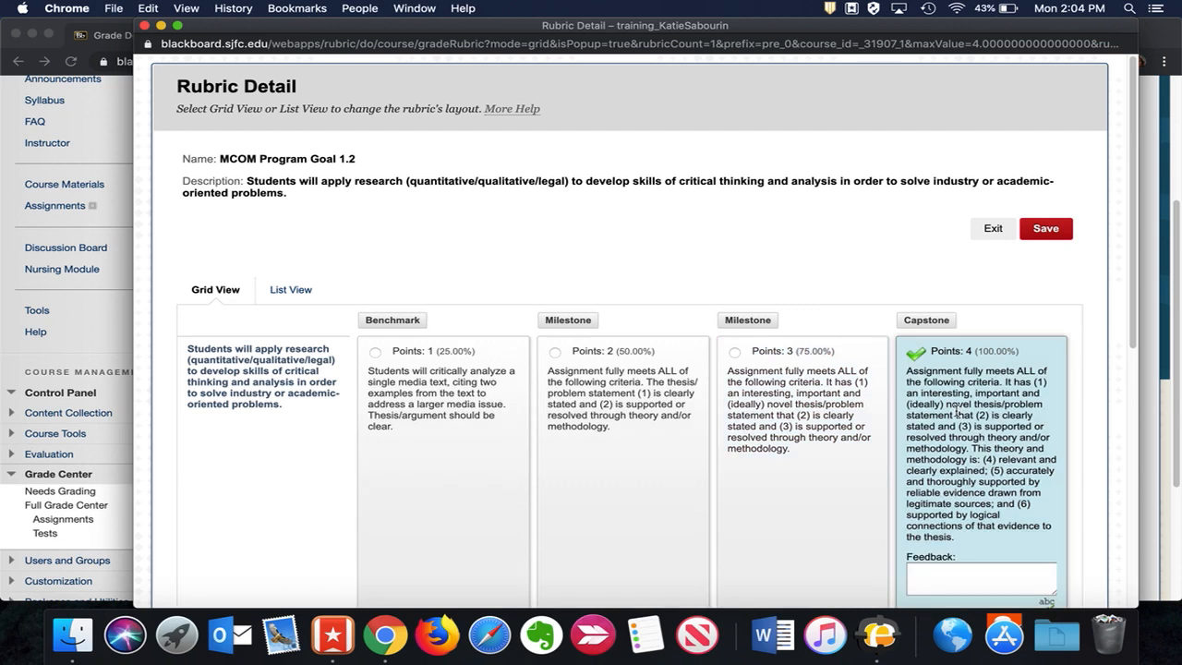
{"action": "left_click", "coordinate": [1045, 235]}
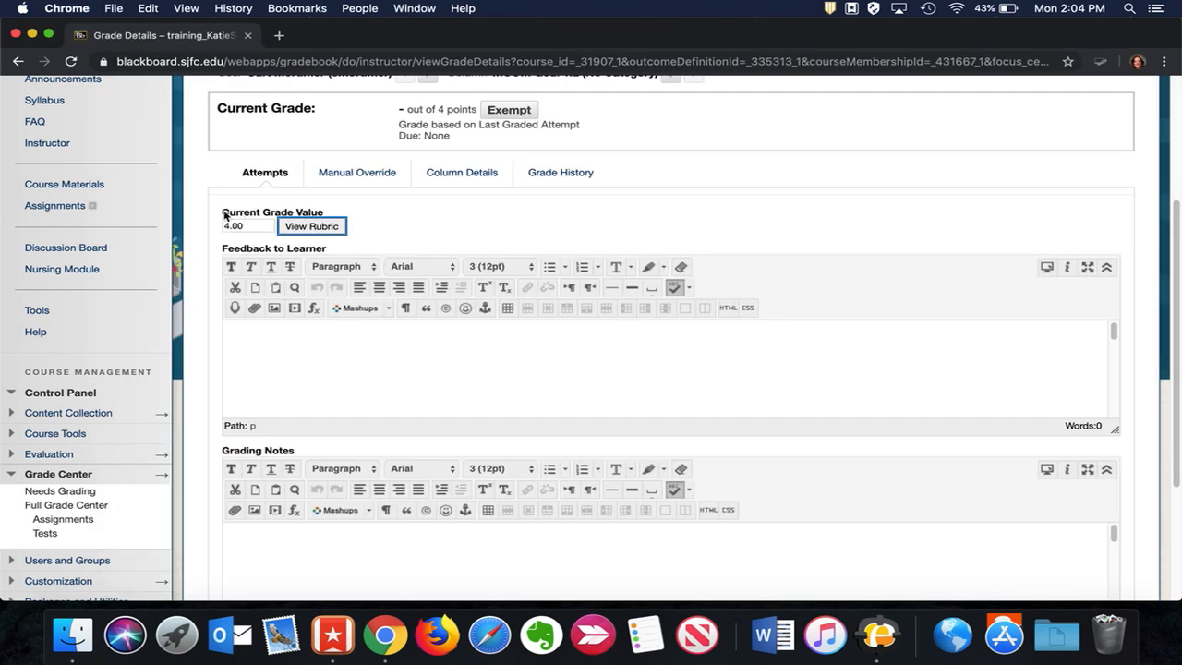
{"action": "left_click", "coordinate": [309, 228]}
{"action": "scroll", "coordinate": [548, 400], "scroll_direction": "down", "scroll_amount": 5}
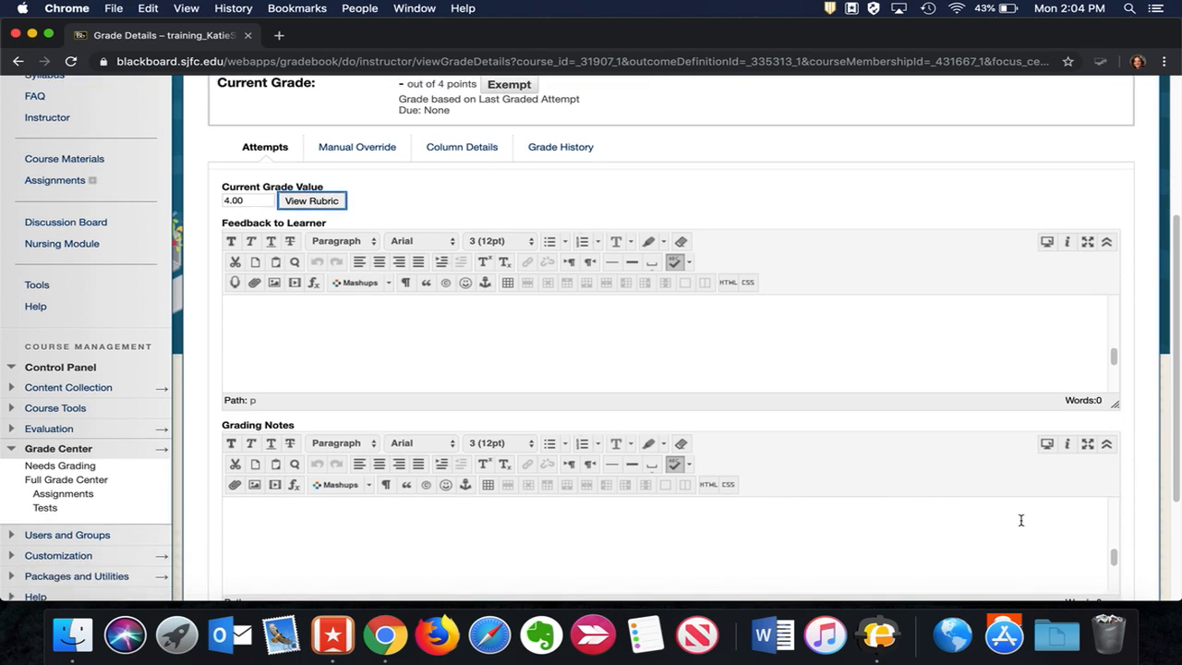
{"action": "scroll", "coordinate": [1044, 521], "scroll_direction": "down", "scroll_amount": 5}
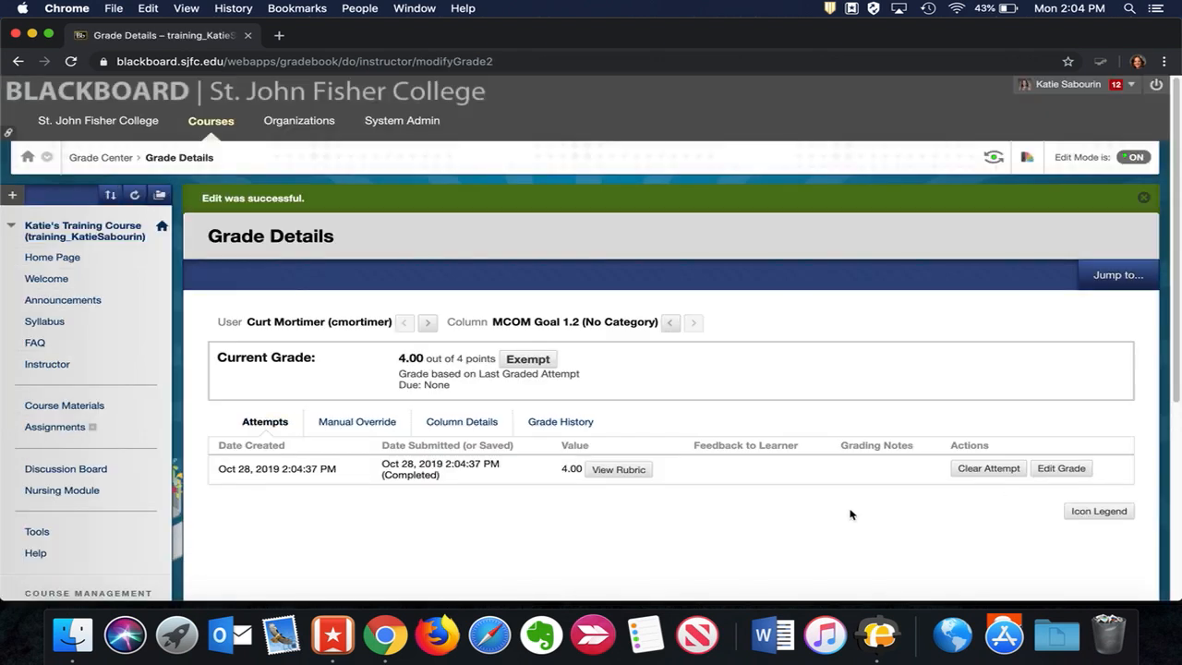
Step: Leave the student's grade details and return to the Full Grade Center
{"action": "scroll", "coordinate": [850, 515], "scroll_direction": "down", "scroll_amount": 1}
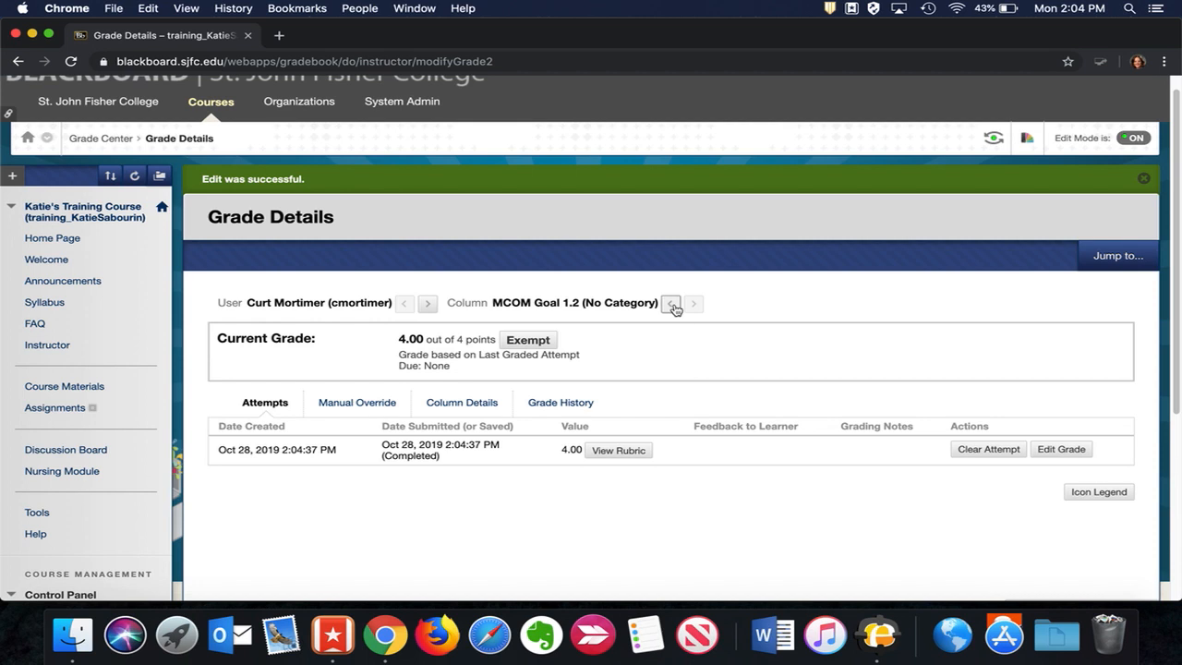
{"action": "scroll", "coordinate": [691, 445], "scroll_direction": "down", "scroll_amount": 1}
{"action": "scroll", "coordinate": [691, 444], "scroll_direction": "down", "scroll_amount": 5}
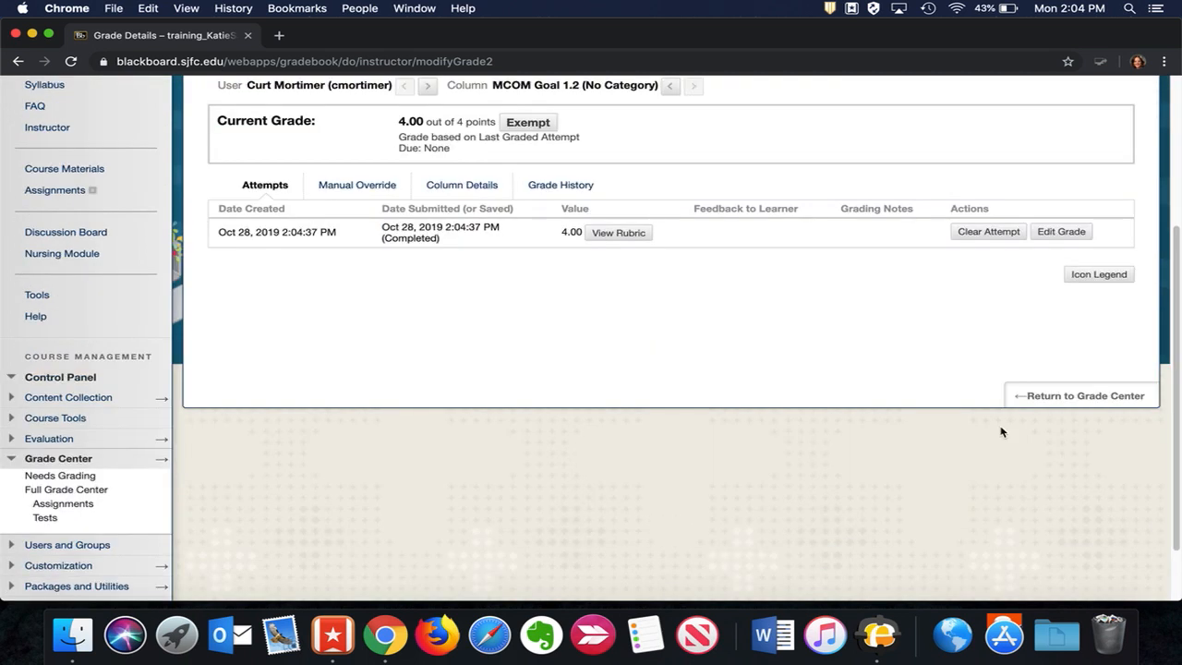
{"action": "left_click", "coordinate": [1099, 402]}
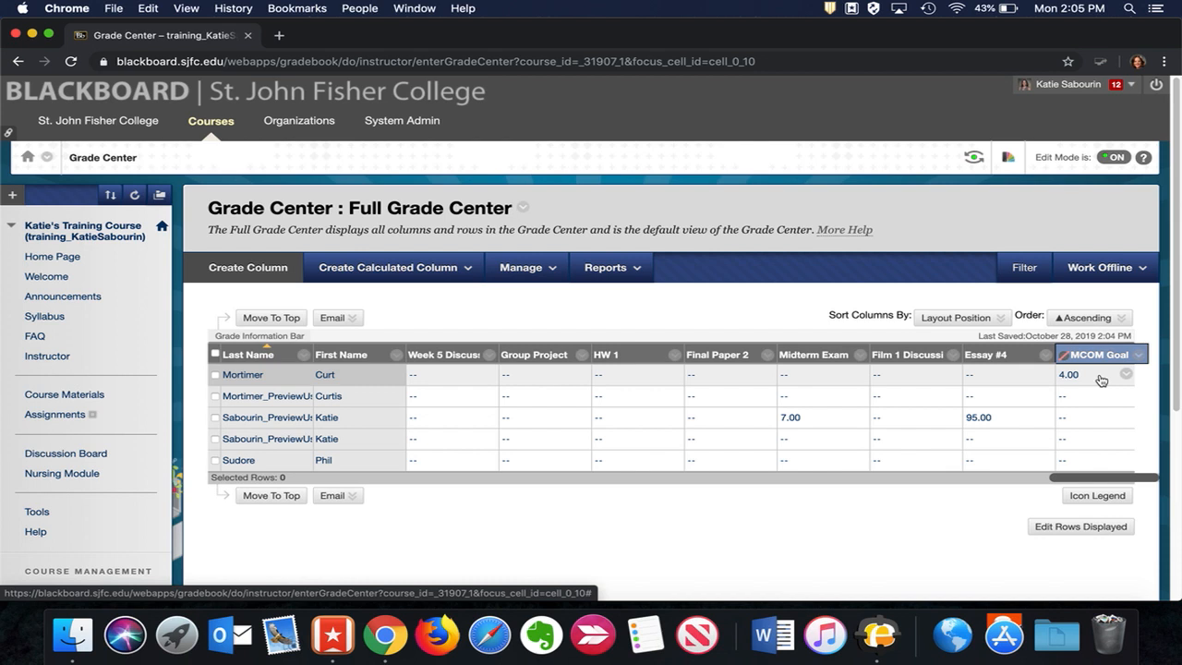
{"action": "left_click", "coordinate": [879, 635]}
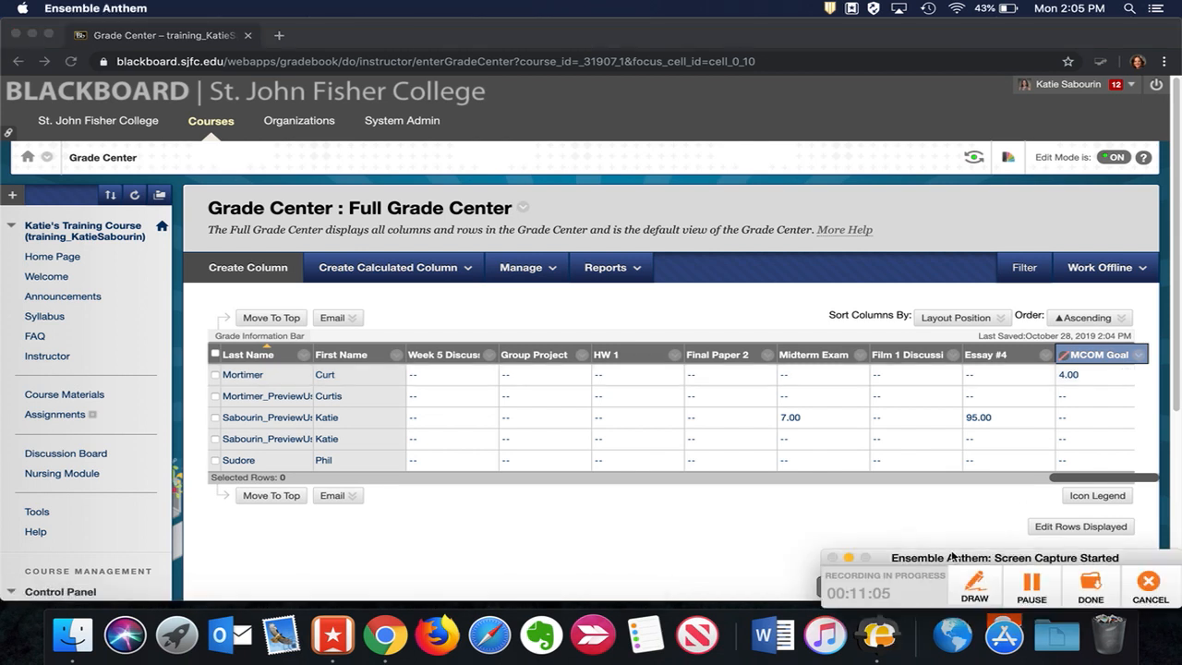